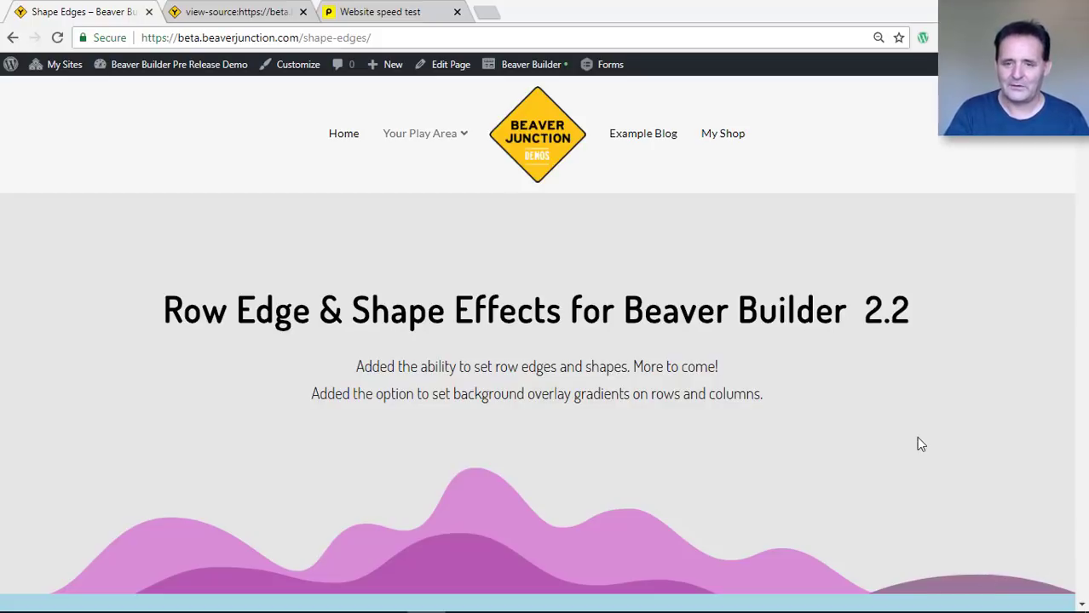
- Examine the Shape Edge Effects demo rows with zigzag, pointed and slanted edges on the Shape Edges page
scroll(919, 444, "down", 15)
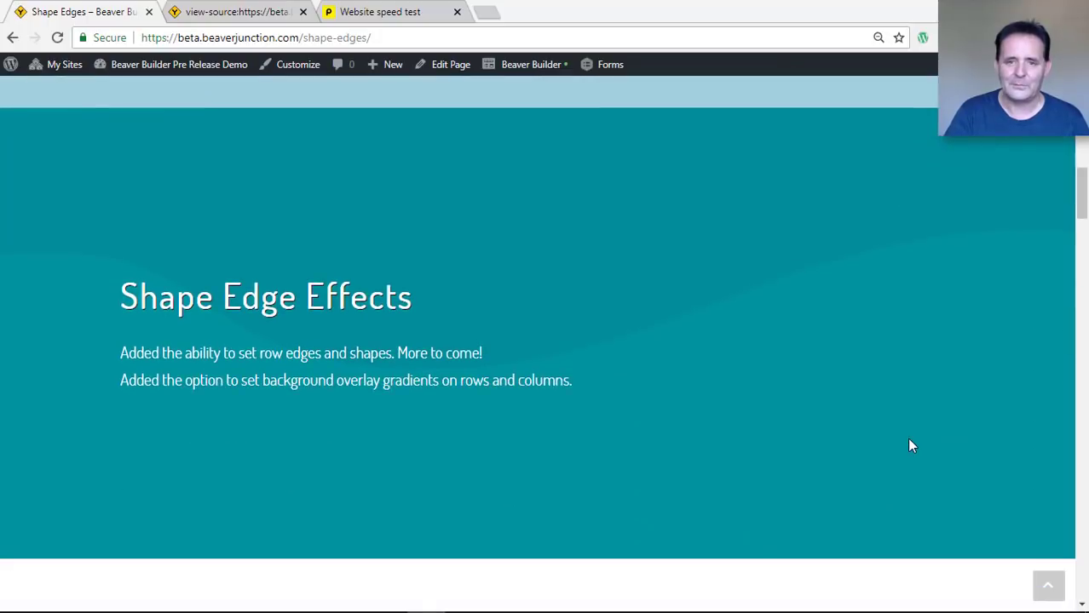
scroll(910, 444, "down", 6)
scroll(905, 449, "up", 1)
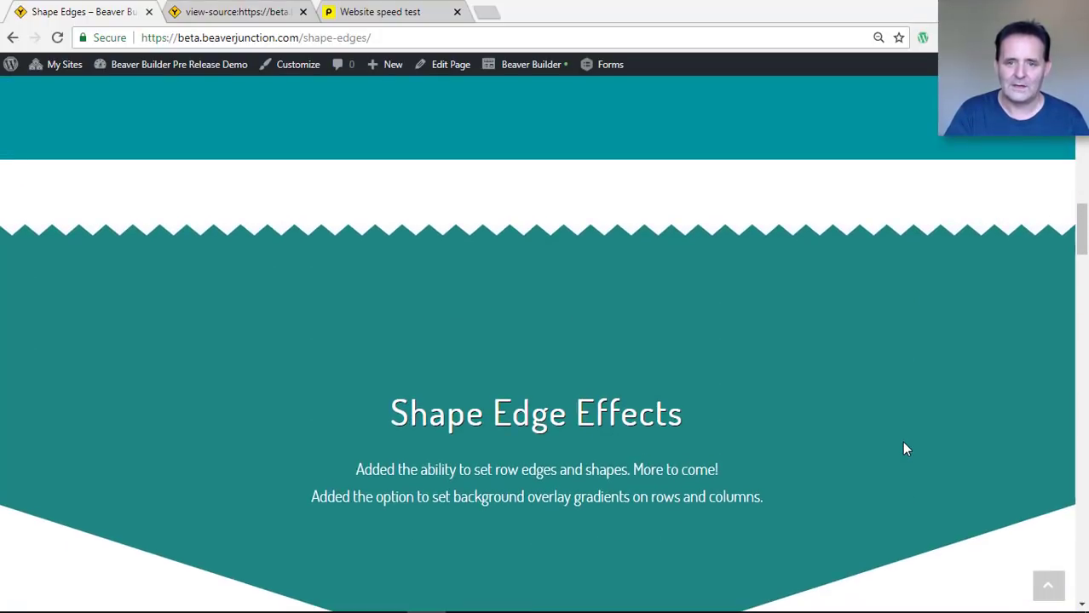
scroll(906, 449, "down", 2)
scroll(906, 449, "up", 3)
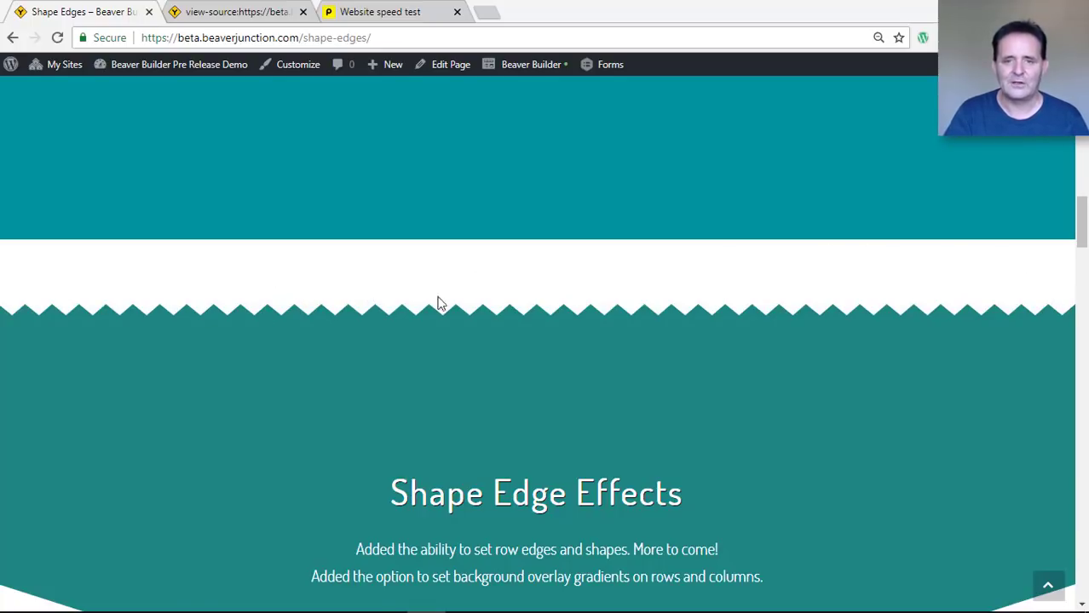
scroll(718, 329, "down", 2)
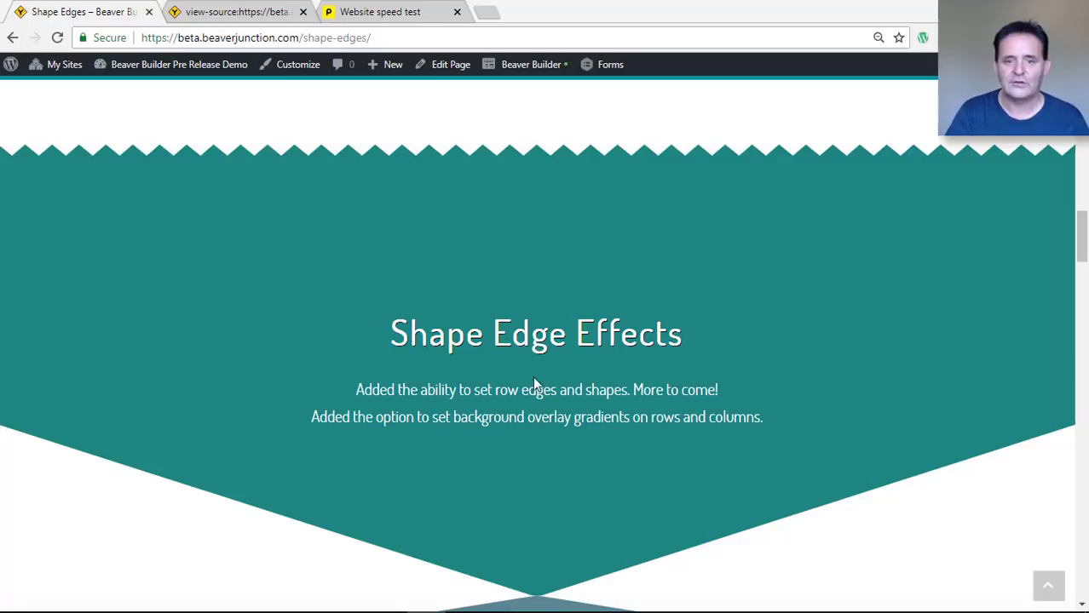
scroll(601, 456, "down", 8)
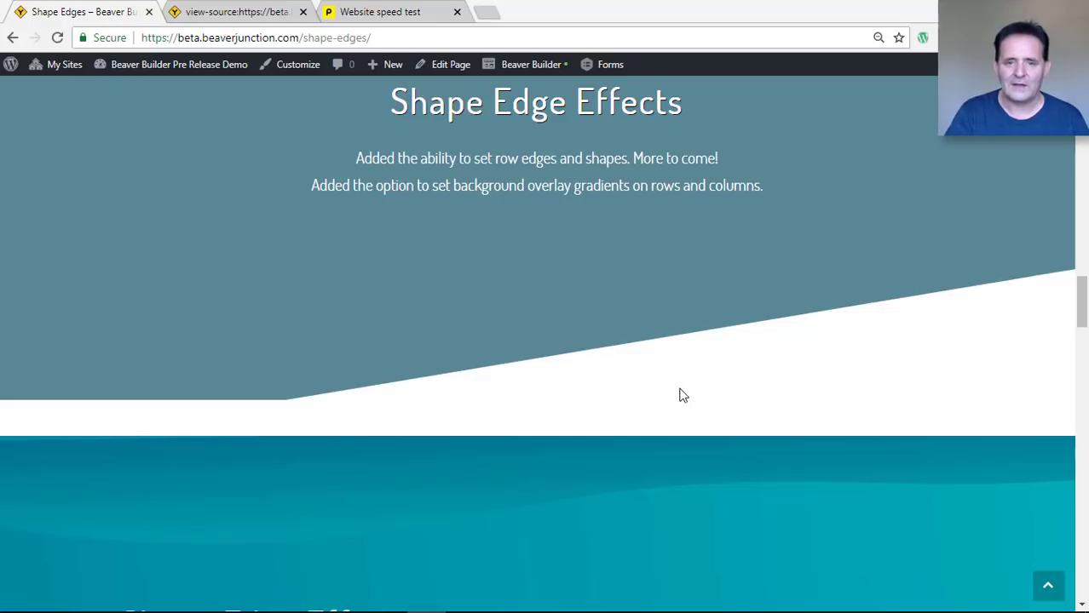
scroll(682, 392, "up", 3)
scroll(664, 230, "down", 3)
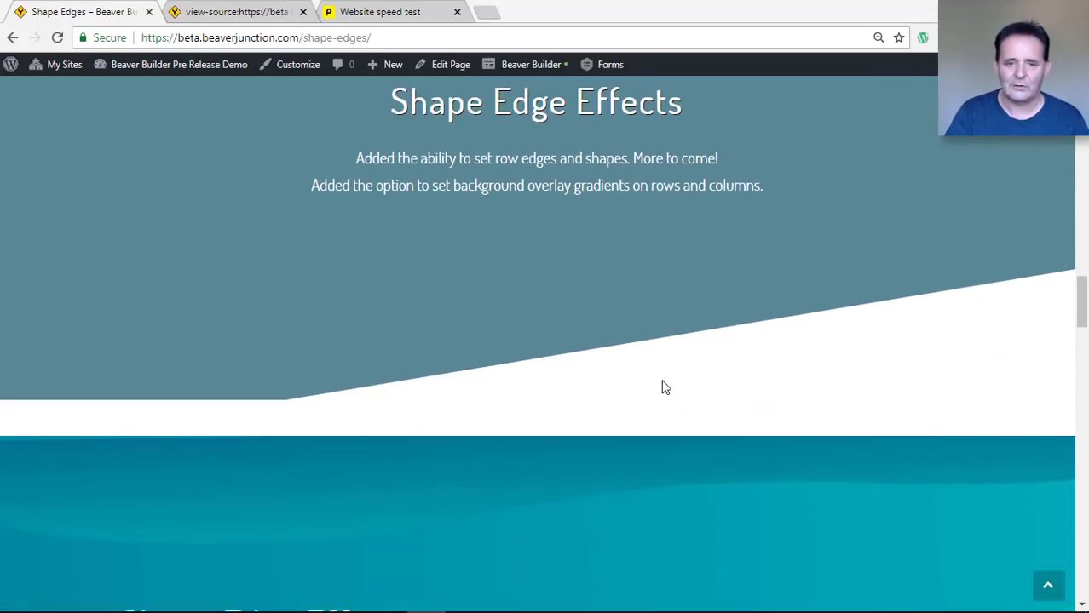
scroll(673, 392, "up", 2)
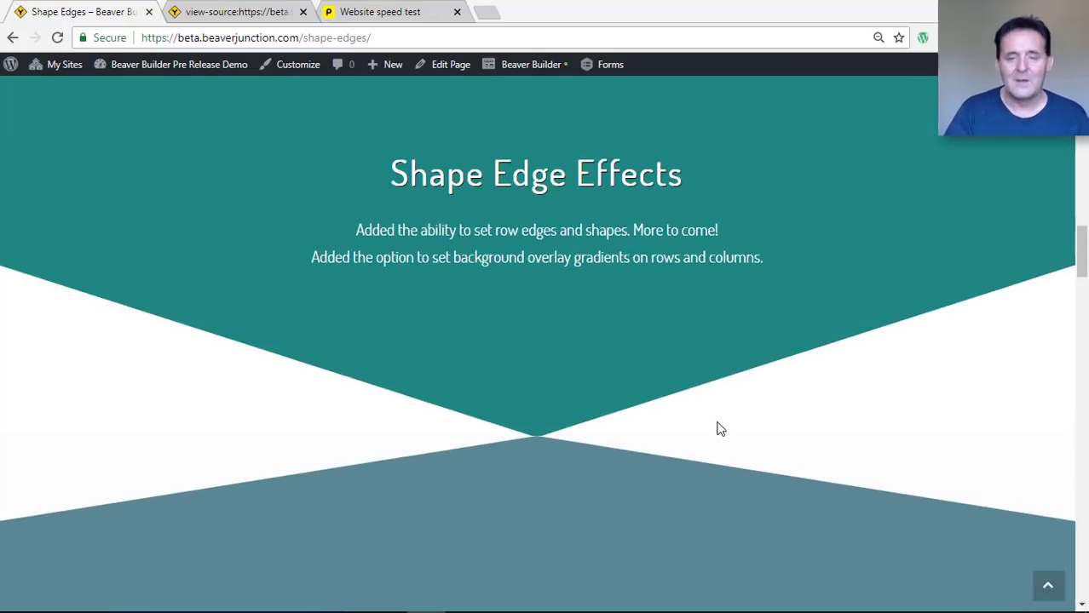
scroll(717, 426, "up", 4)
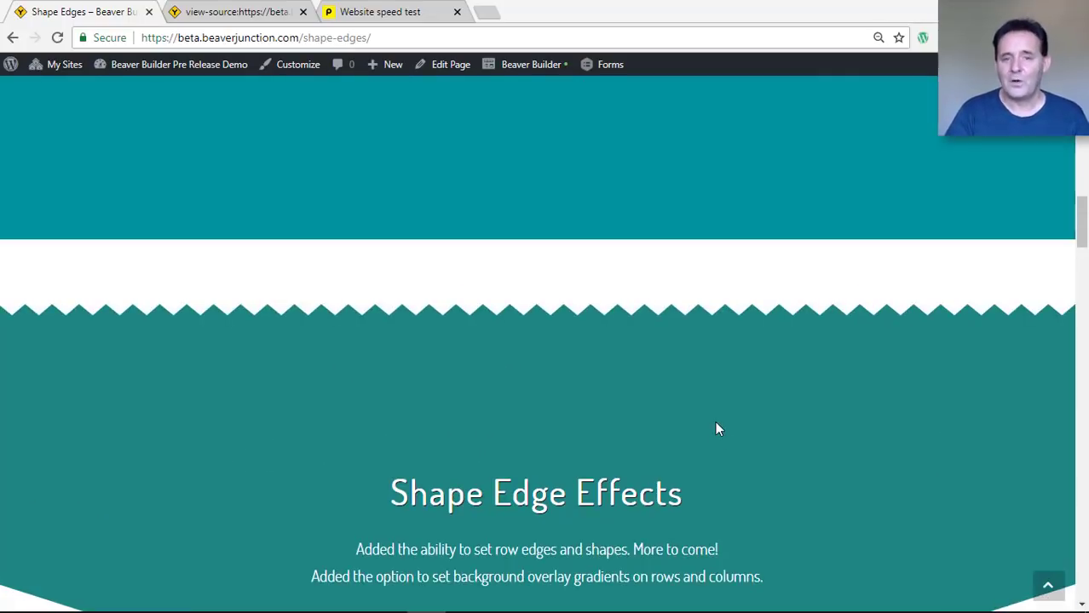
- Return to the page's opening row and examine its layered purple wave shapes and the introduction to the Beaver Builder 2.2 row effects
scroll(715, 426, "down", 4)
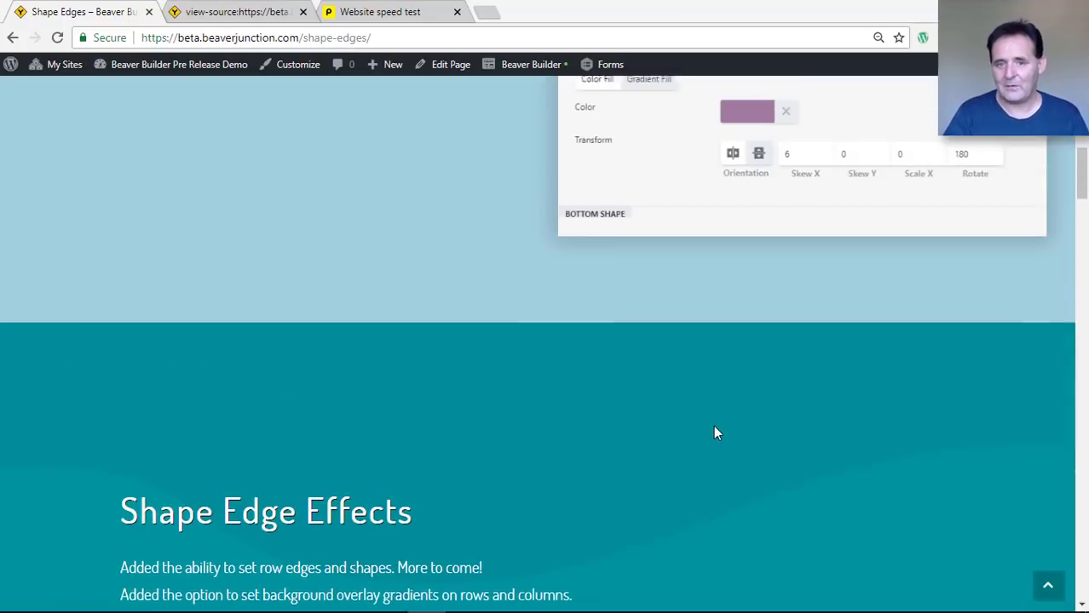
scroll(713, 425, "down", 6)
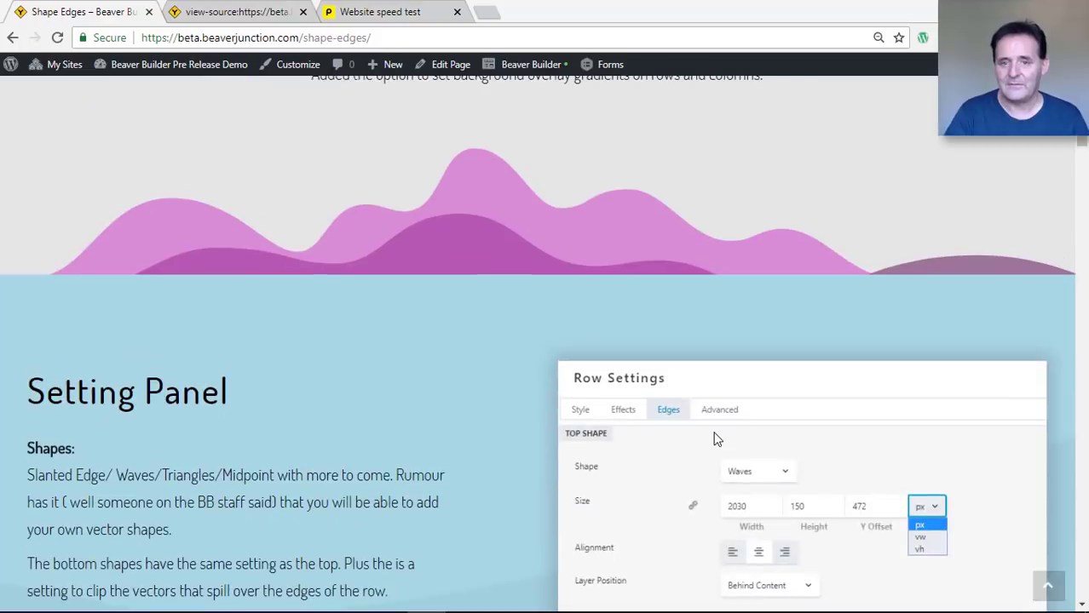
scroll(714, 438, "up", 4)
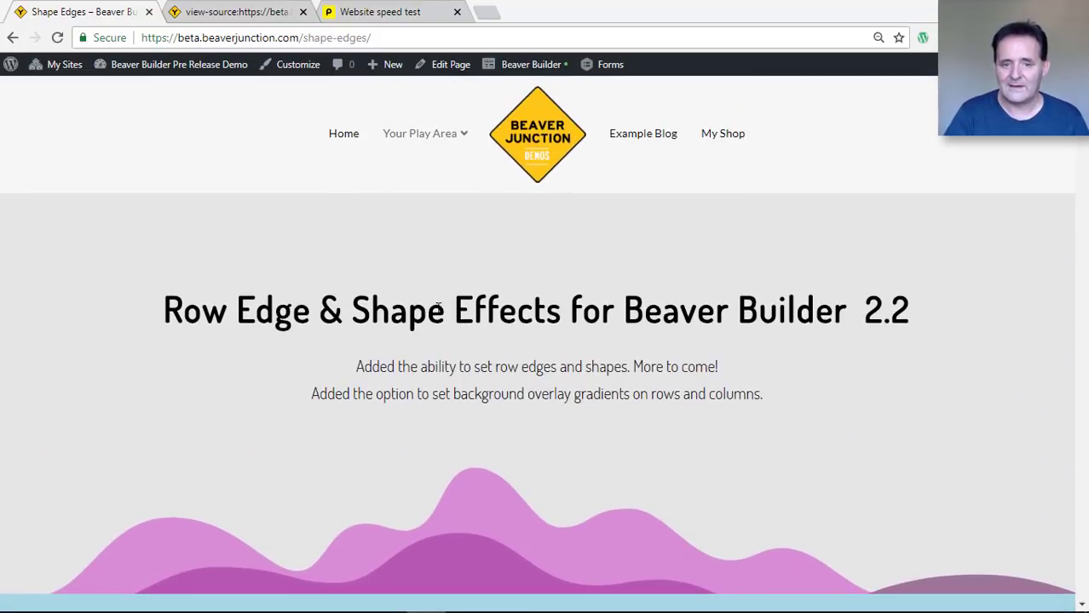
scroll(700, 417, "down", 4)
scroll(449, 359, "up", 2)
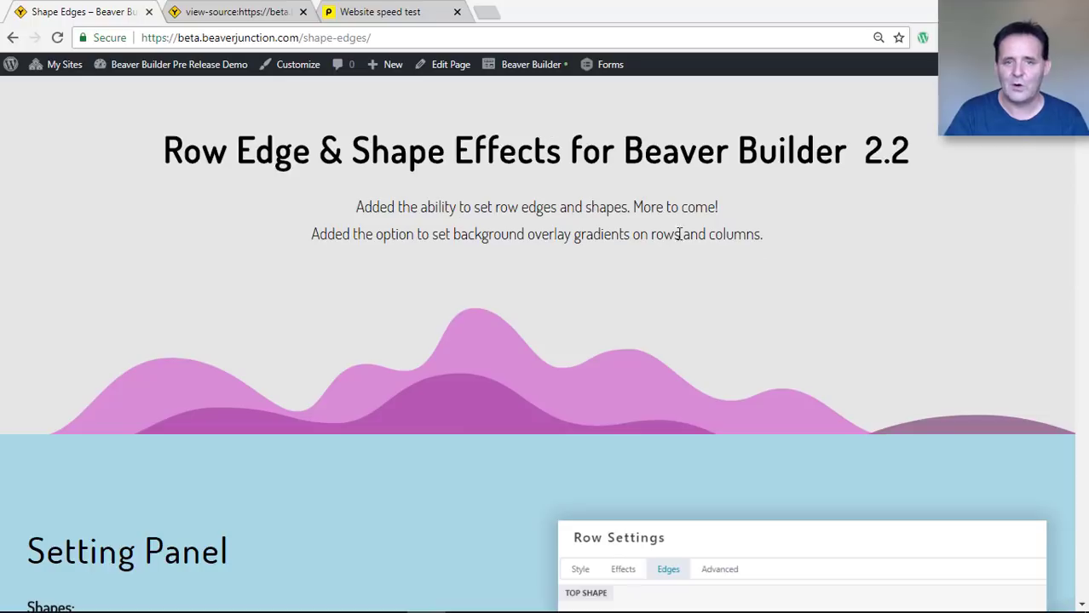
scroll(722, 257, "up", 1)
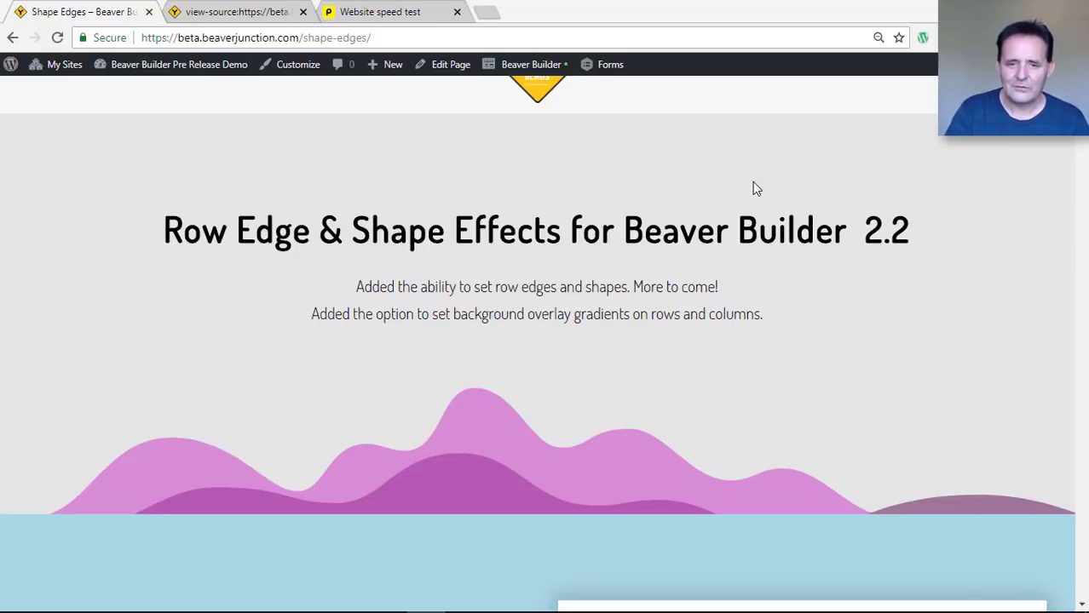
scroll(753, 188, "down", 1)
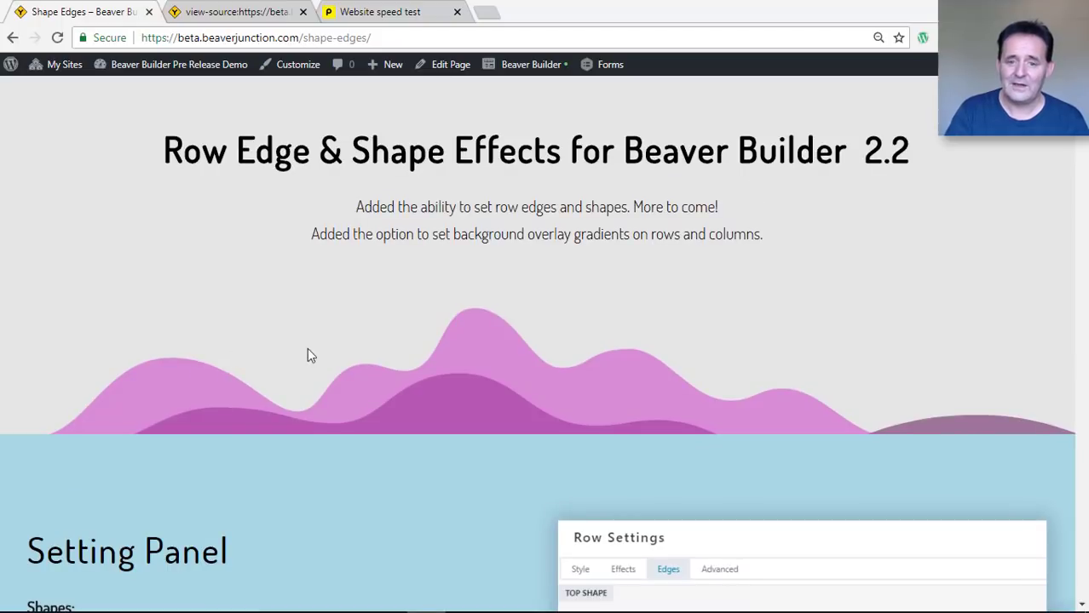
scroll(572, 294, "up", 2)
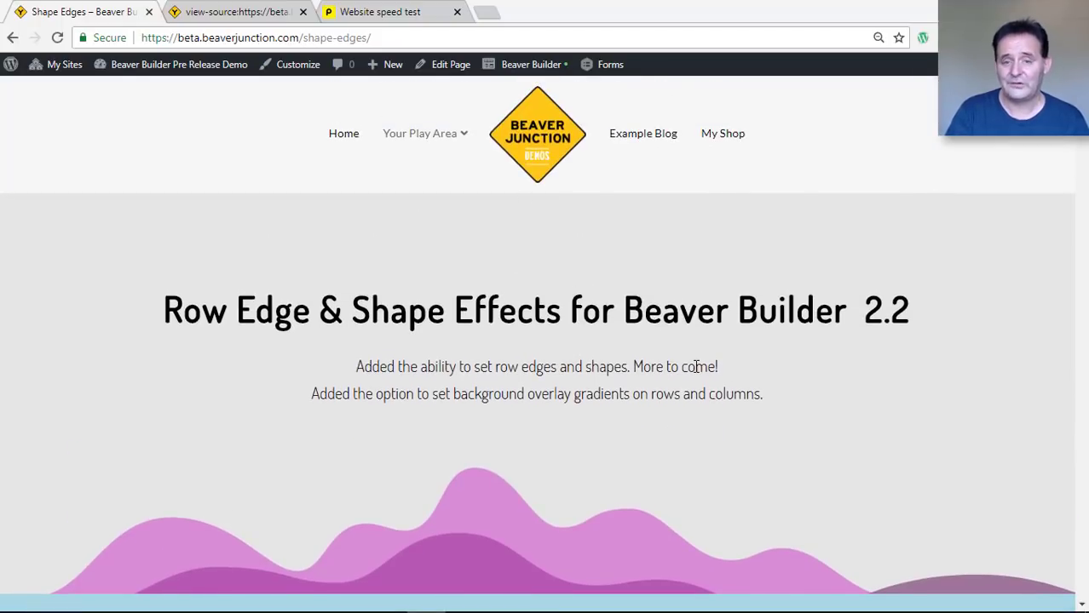
scroll(690, 375, "down", 1)
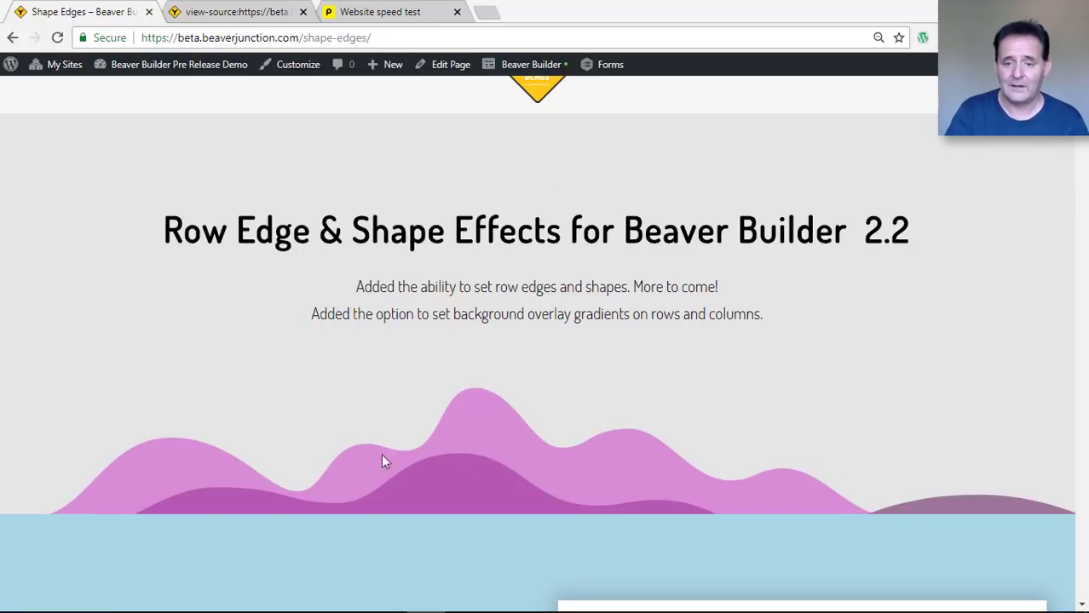
- Read the Setting Panel section, comparing the shape descriptions with the pictured Edges options for size, alignment, layer position, fill and transform
scroll(398, 366, "down", 2)
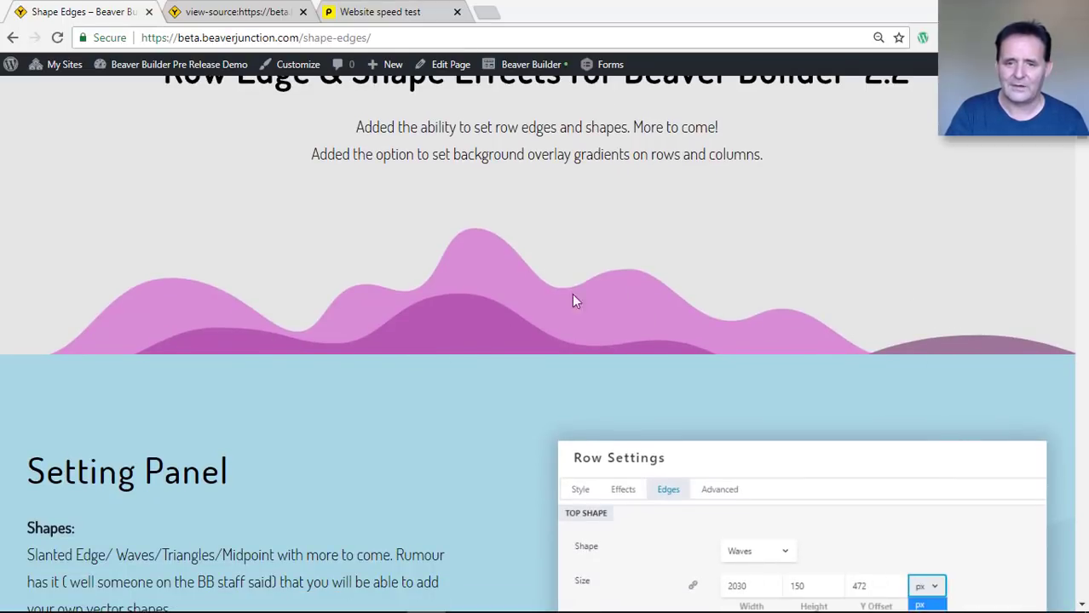
scroll(481, 245, "down", 3)
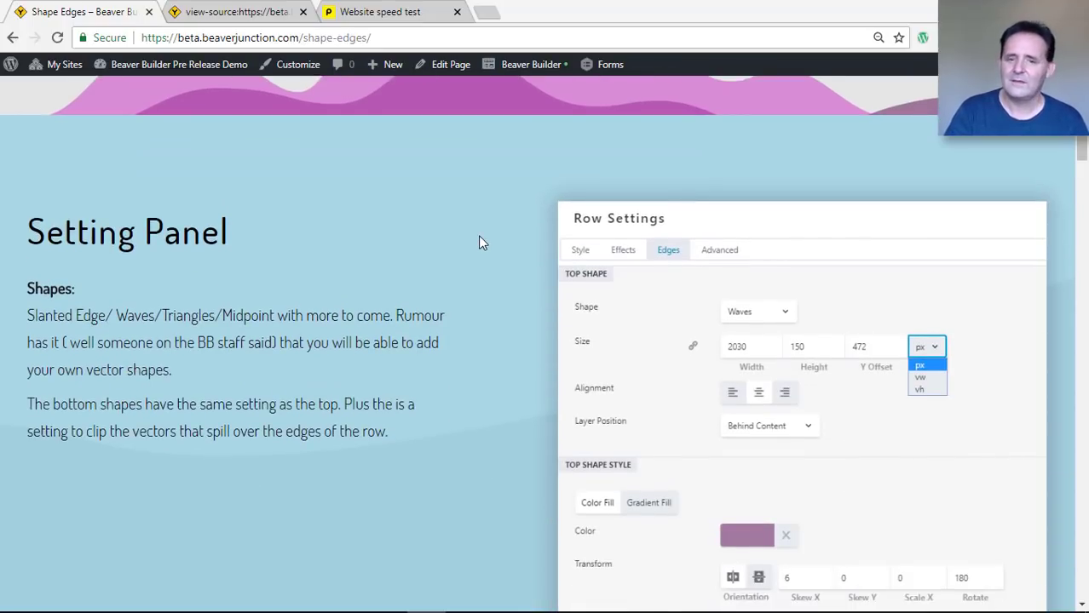
scroll(478, 243, "down", 2)
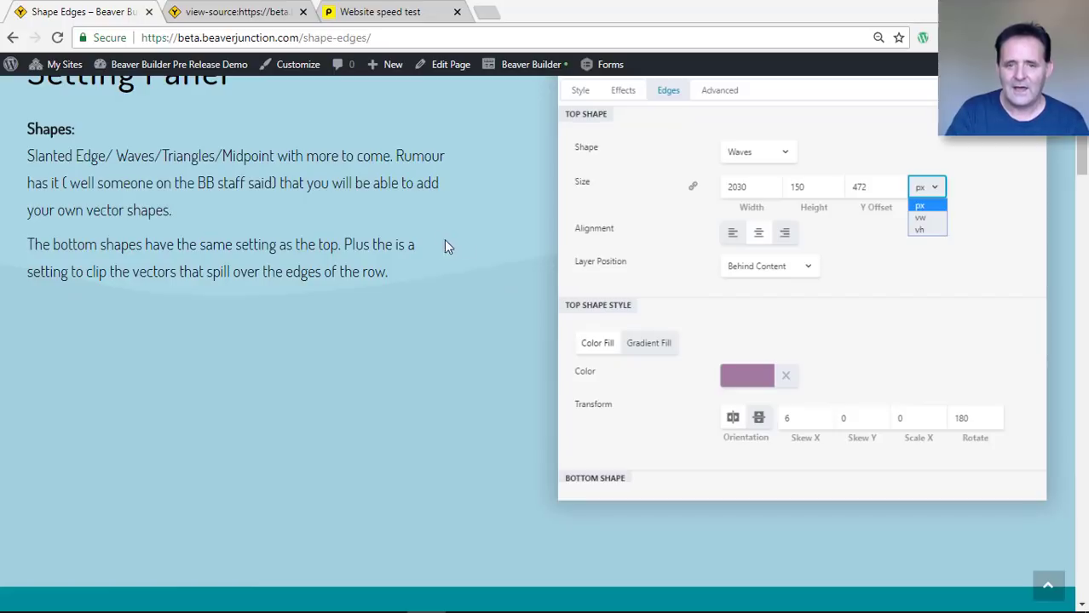
scroll(418, 289, "up", 2)
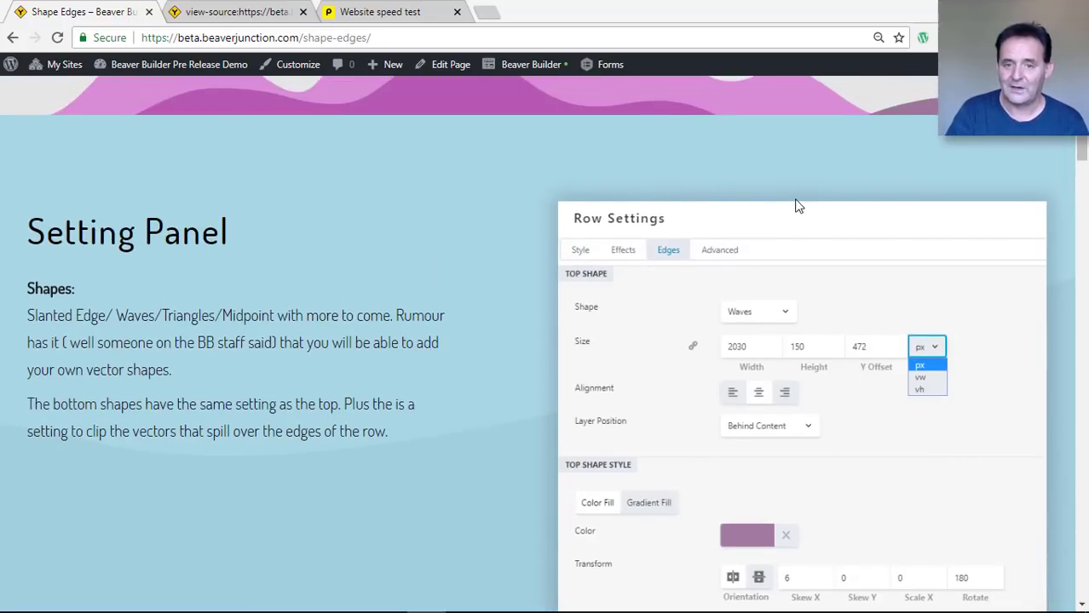
scroll(692, 354, "down", 2)
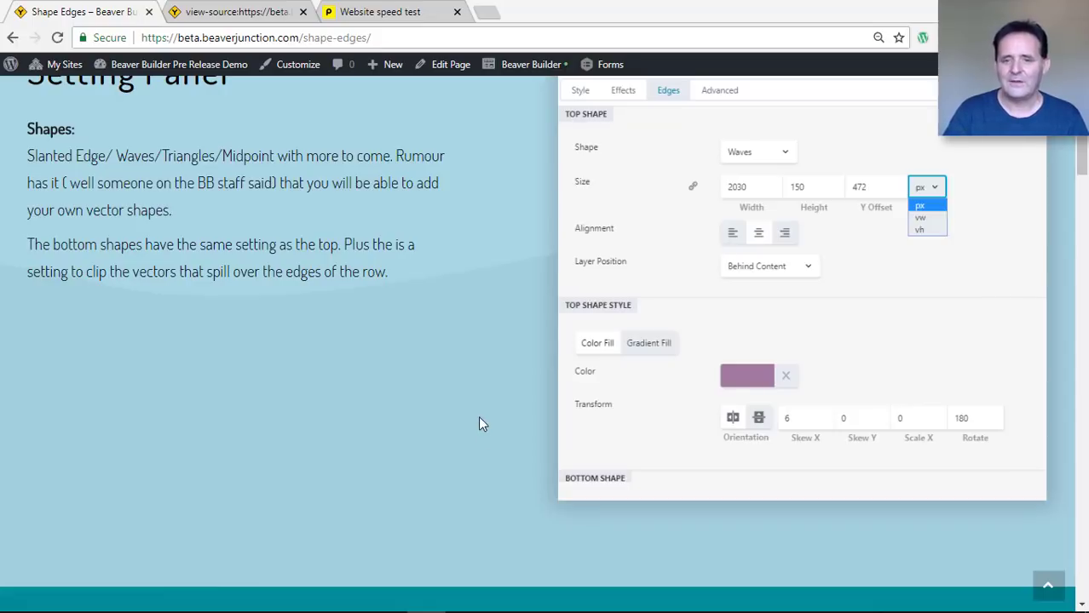
- Review the example rows below the Setting Panel section, from the first teal wave row through the teal gradient wave row
scroll(489, 414, "down", 3)
scroll(489, 414, "down", 1)
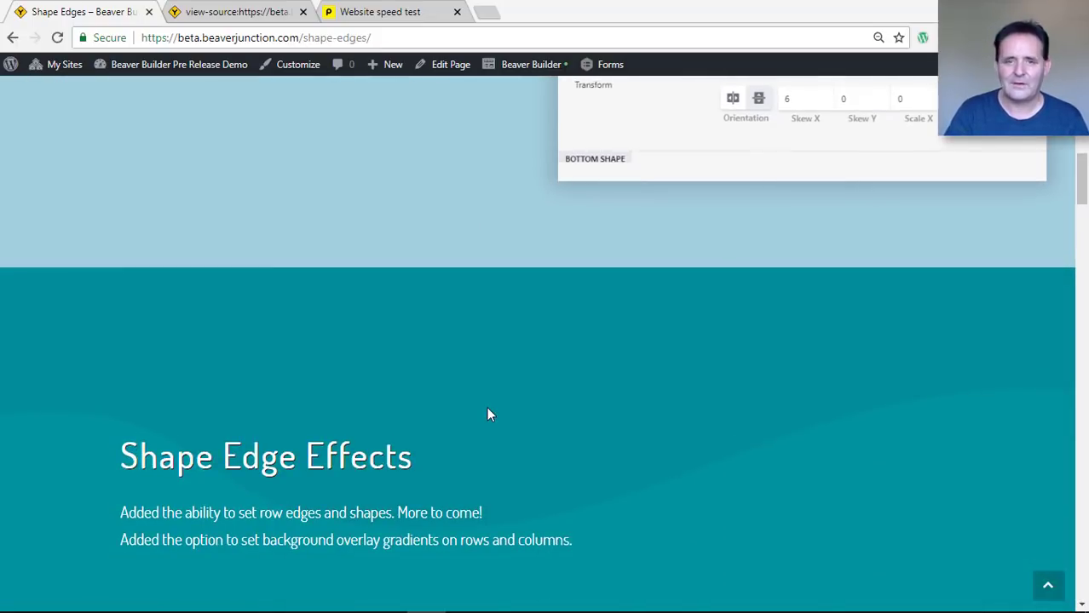
scroll(489, 413, "down", 1)
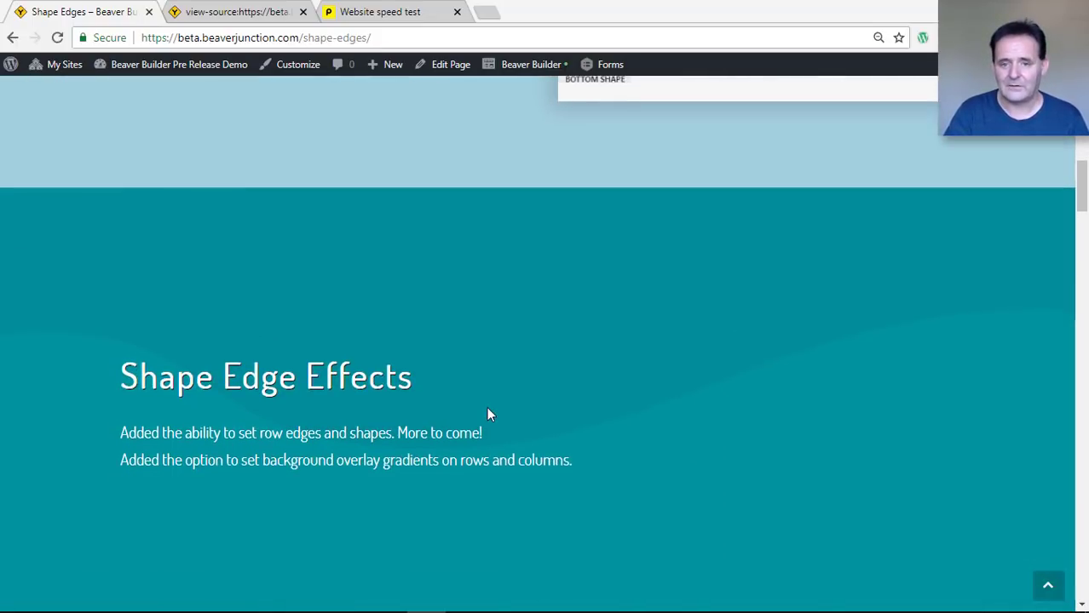
scroll(522, 365, "down", 2)
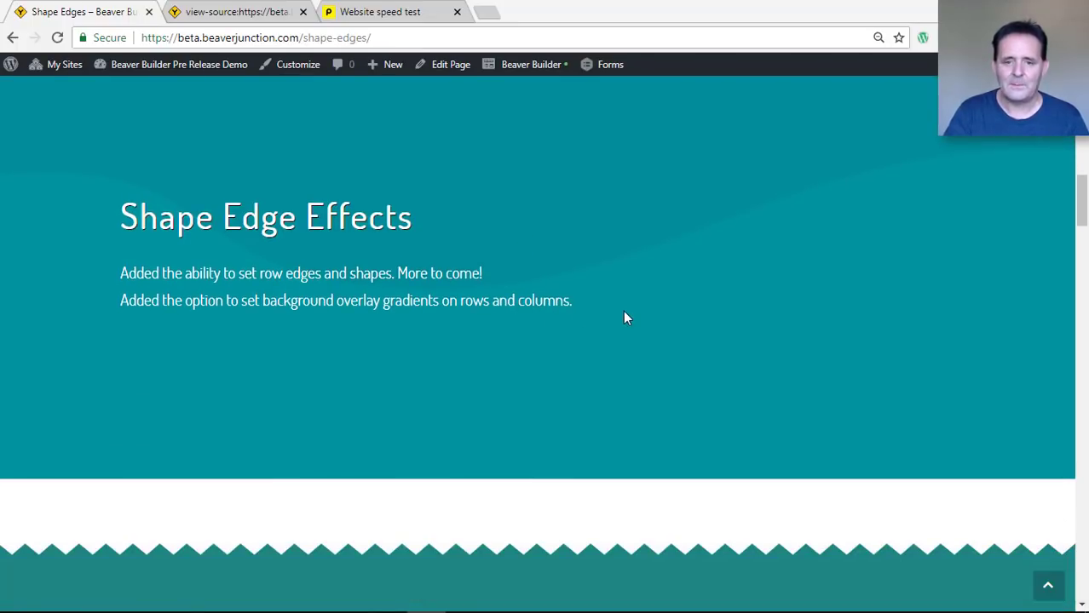
scroll(624, 315, "down", 10)
scroll(625, 317, "down", 8)
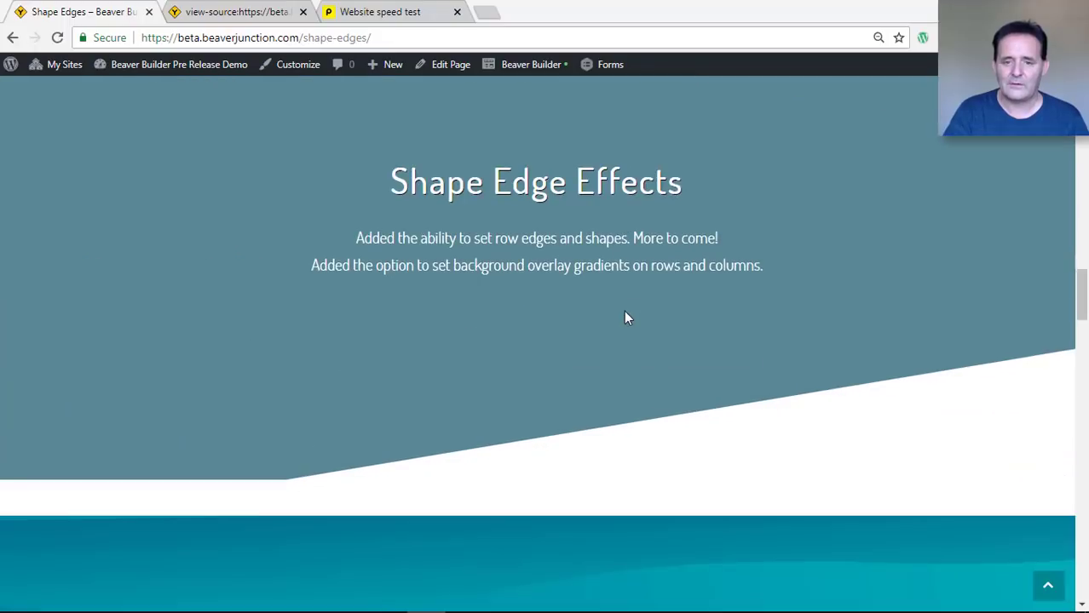
scroll(624, 313, "up", 2)
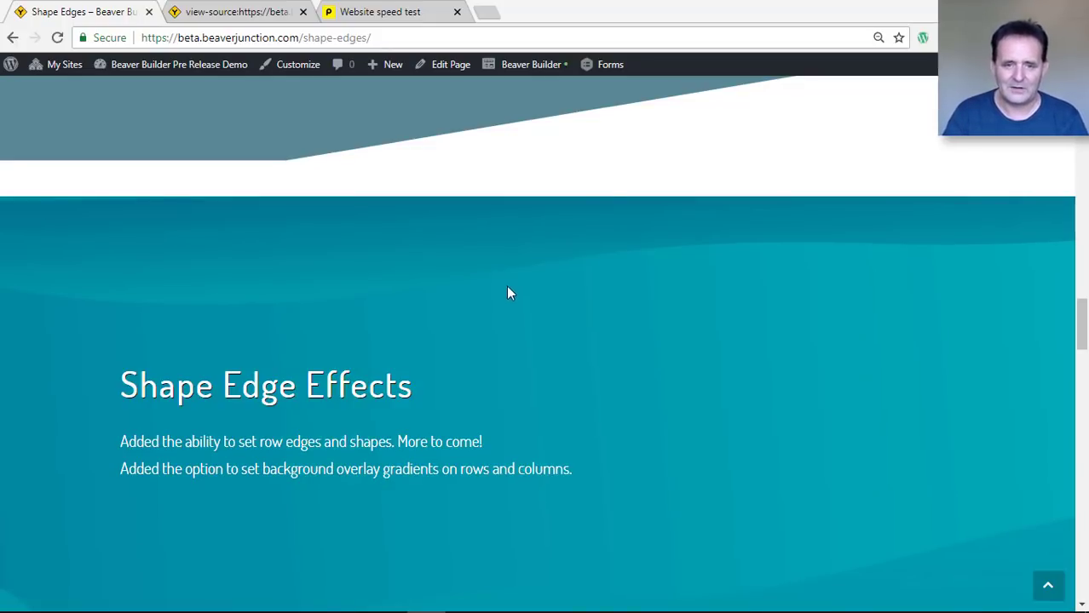
scroll(507, 291, "down", 1)
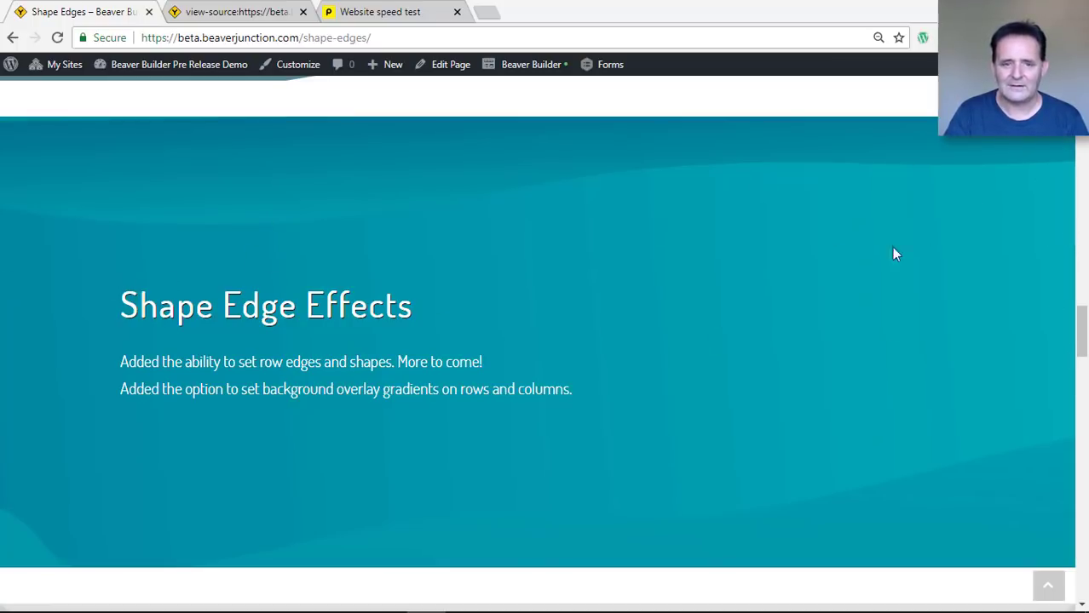
scroll(812, 279, "down", 2)
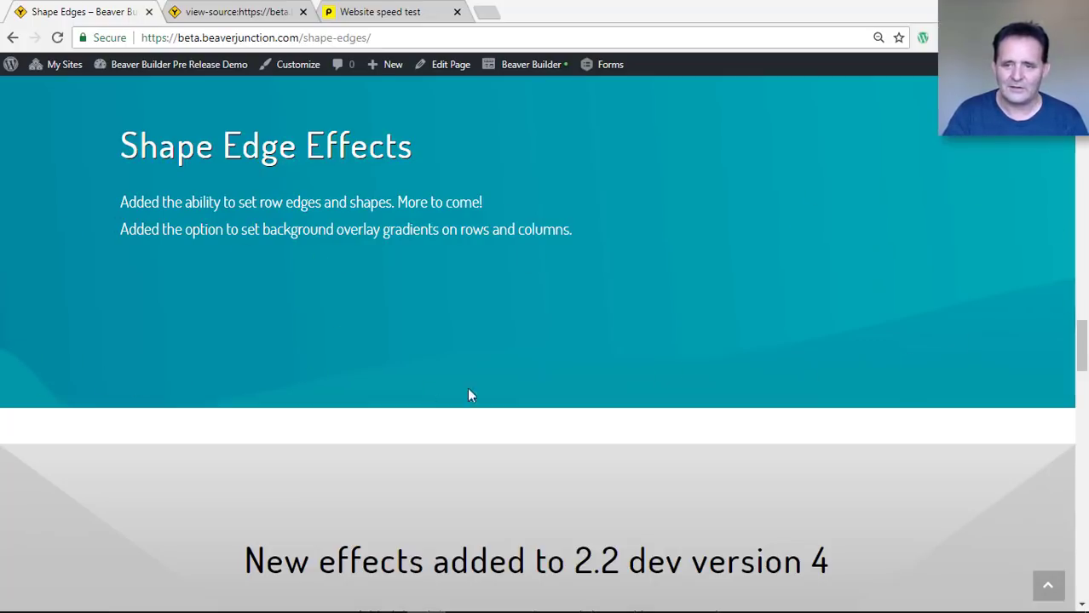
- Examine the grey 2.2 dev version 4 row, the purple slanted-shape rows and the Gradient Overlay row with the bird photo
scroll(860, 272, "down", 3)
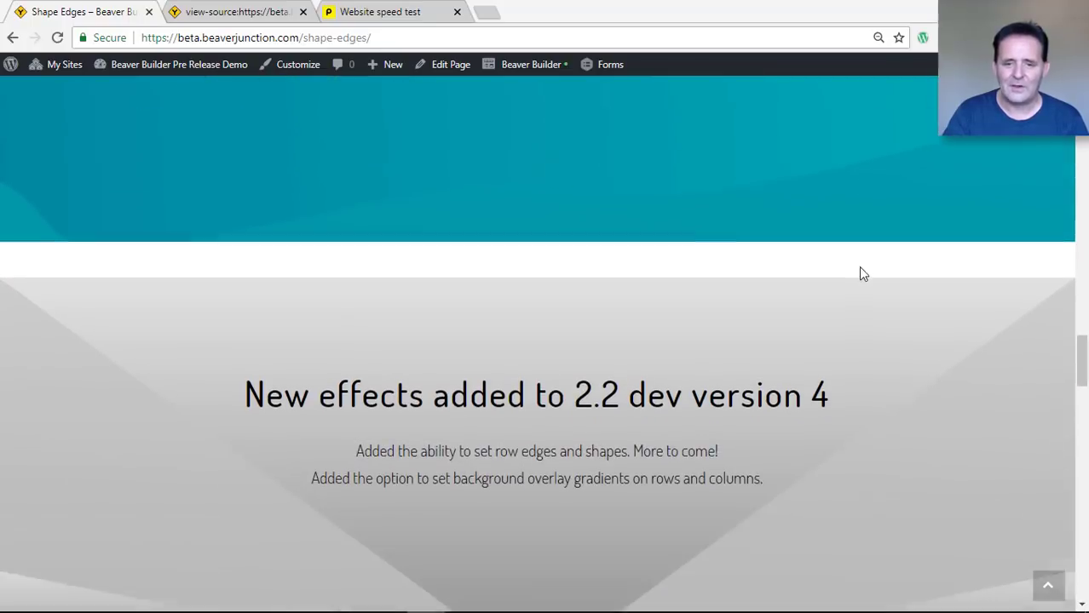
scroll(861, 273, "down", 2)
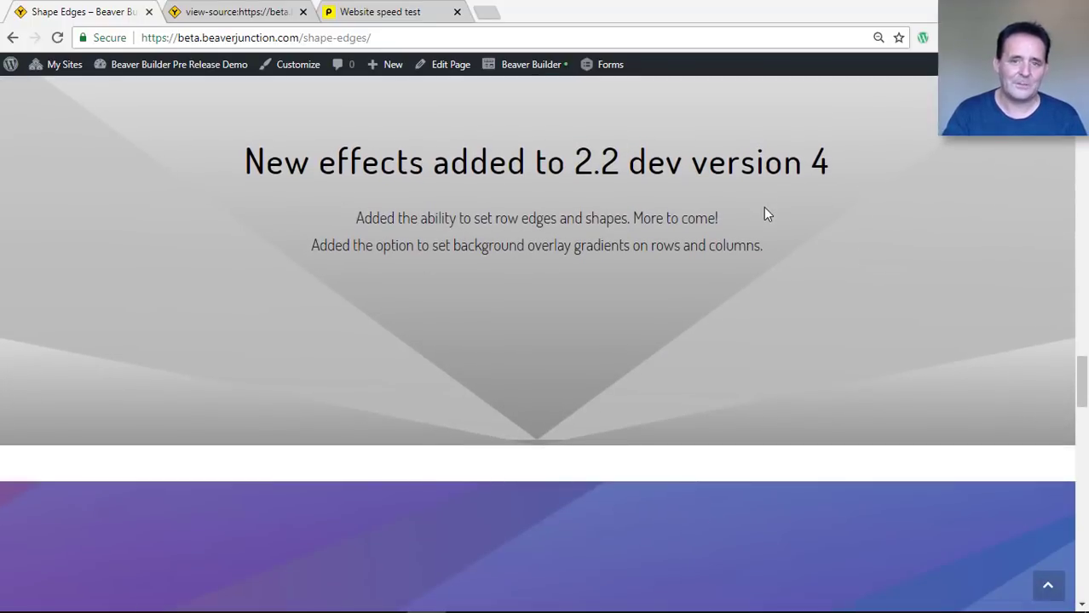
scroll(763, 218, "up", 1)
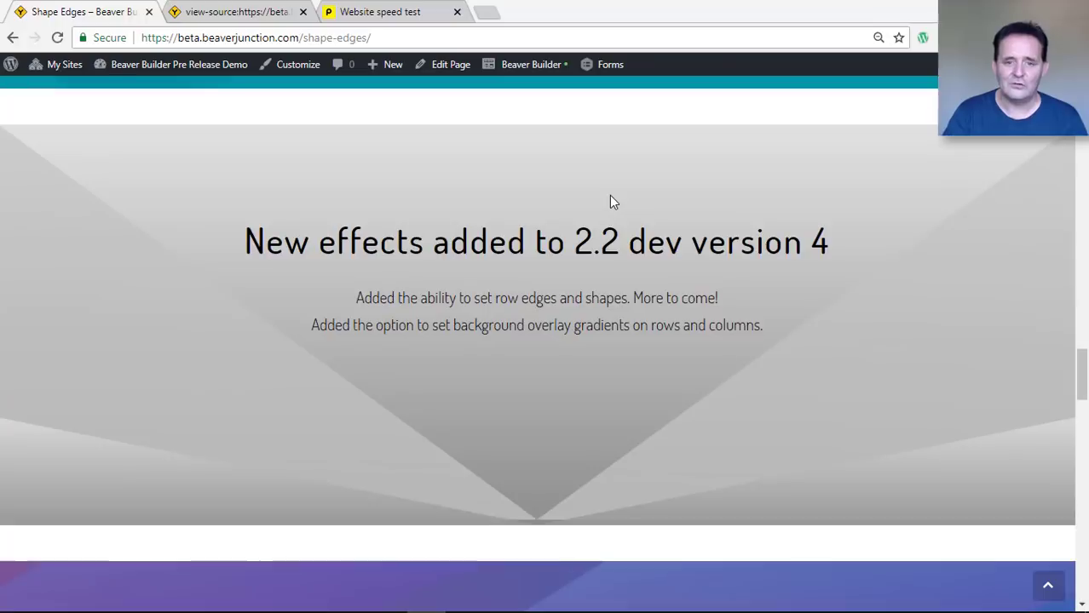
scroll(610, 202, "down", 2)
scroll(610, 201, "down", 5)
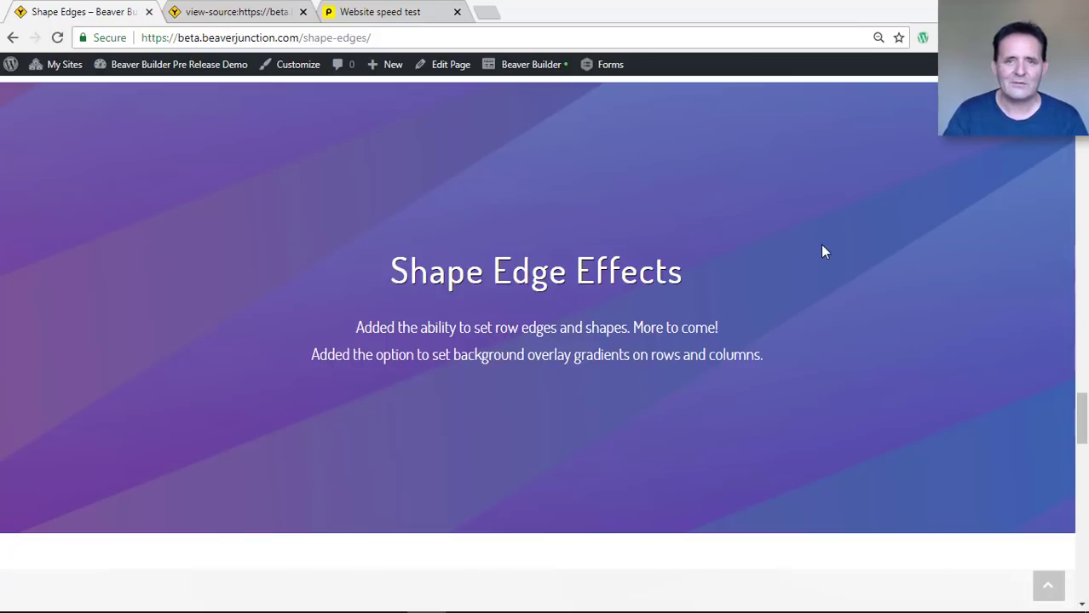
scroll(823, 244, "down", 5)
scroll(824, 251, "down", 7)
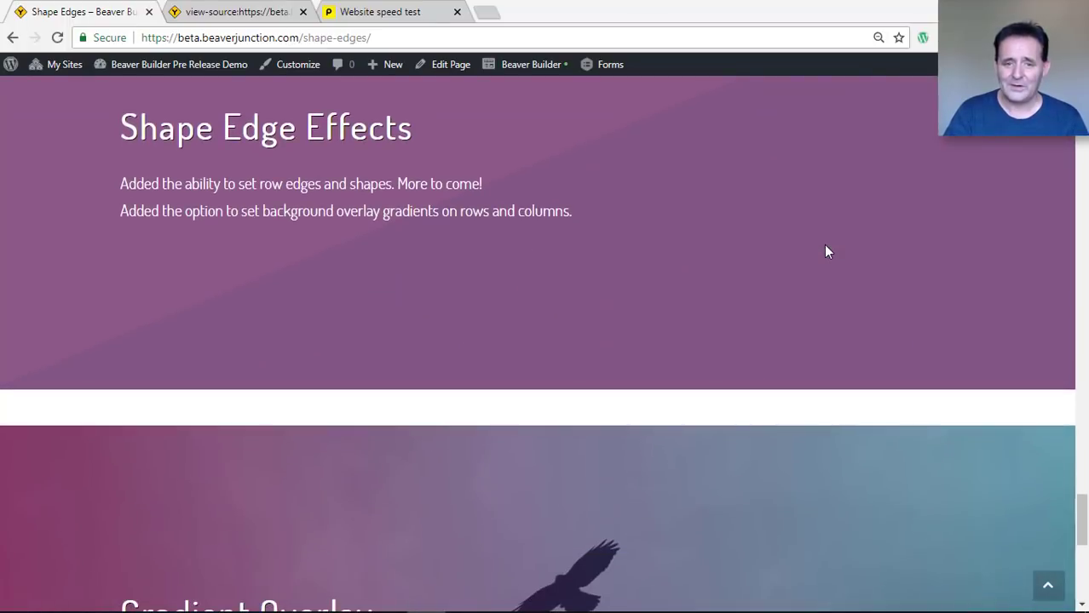
scroll(825, 251, "down", 2)
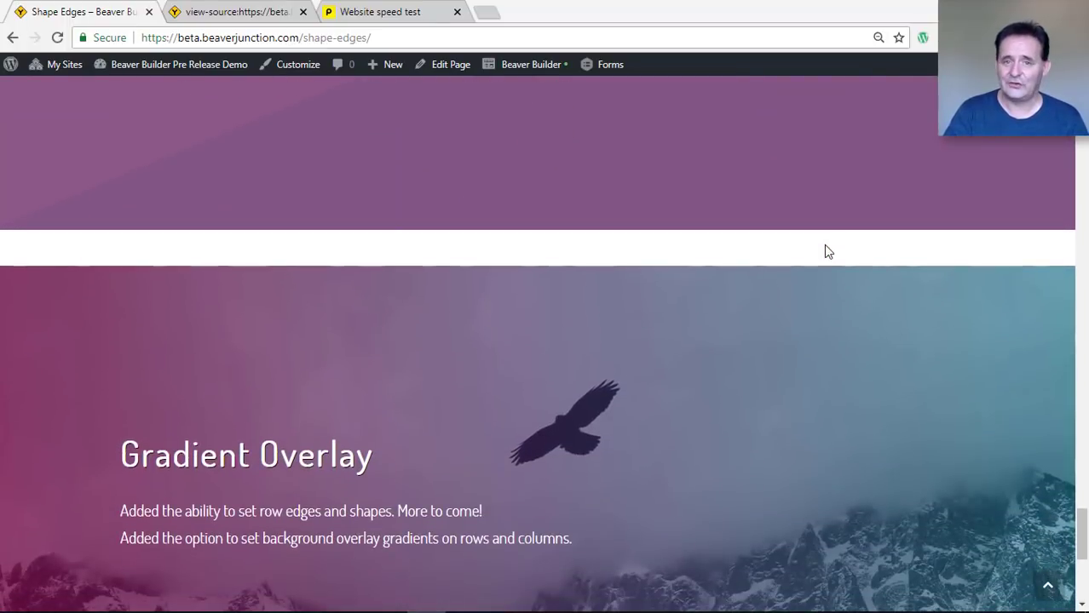
scroll(824, 252, "down", 1)
scroll(825, 251, "down", 1)
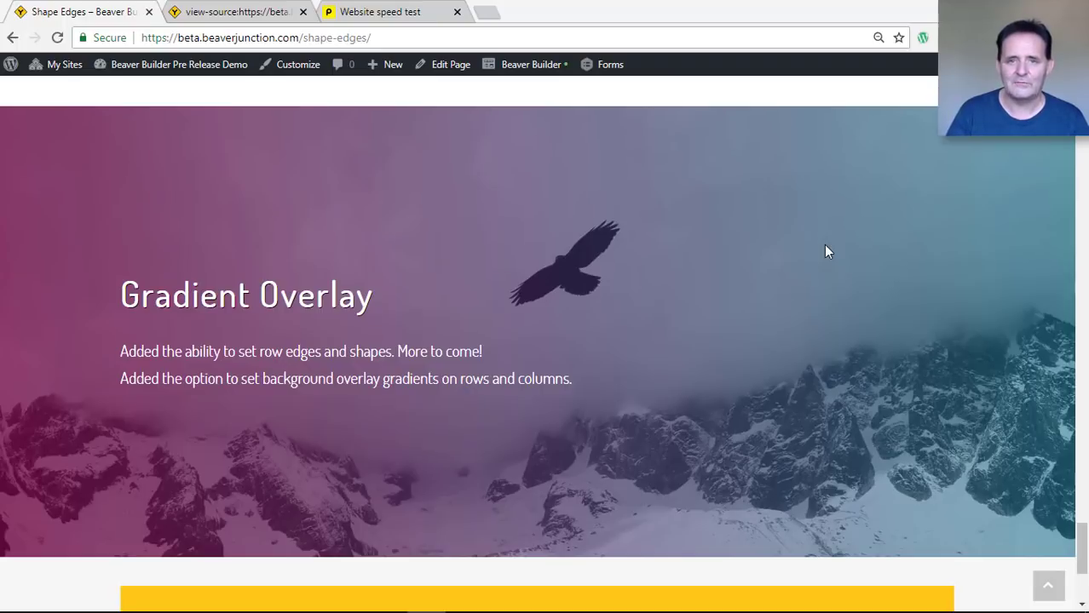
- Examine the Gradient Overlay row with the bird photo, and return to the Setting Panel section's pictured Edges options for size and alignment
scroll(861, 255, "down", 1)
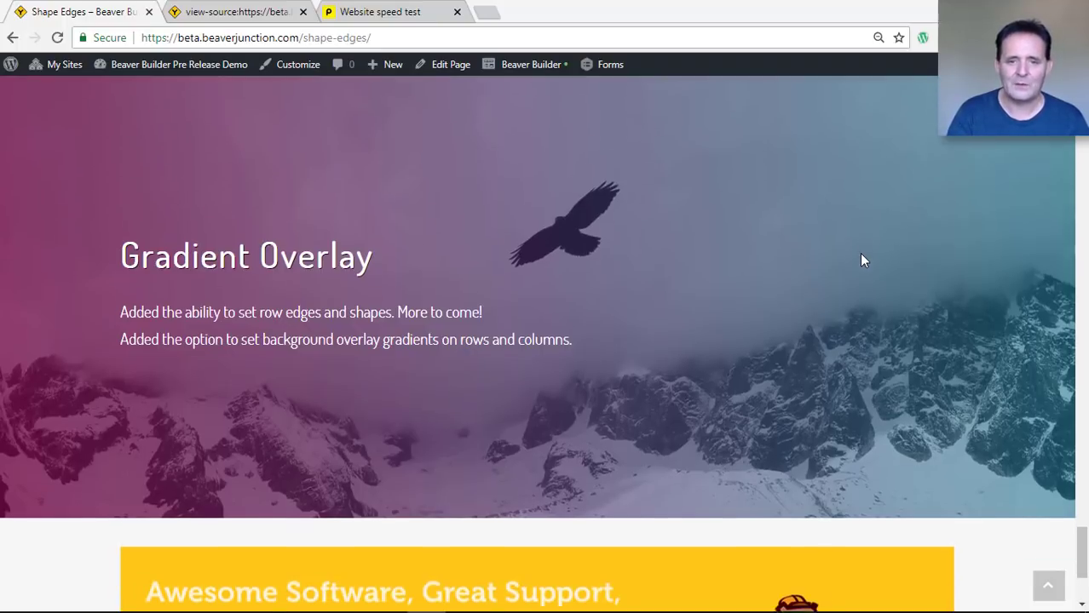
scroll(861, 260, "down", 1)
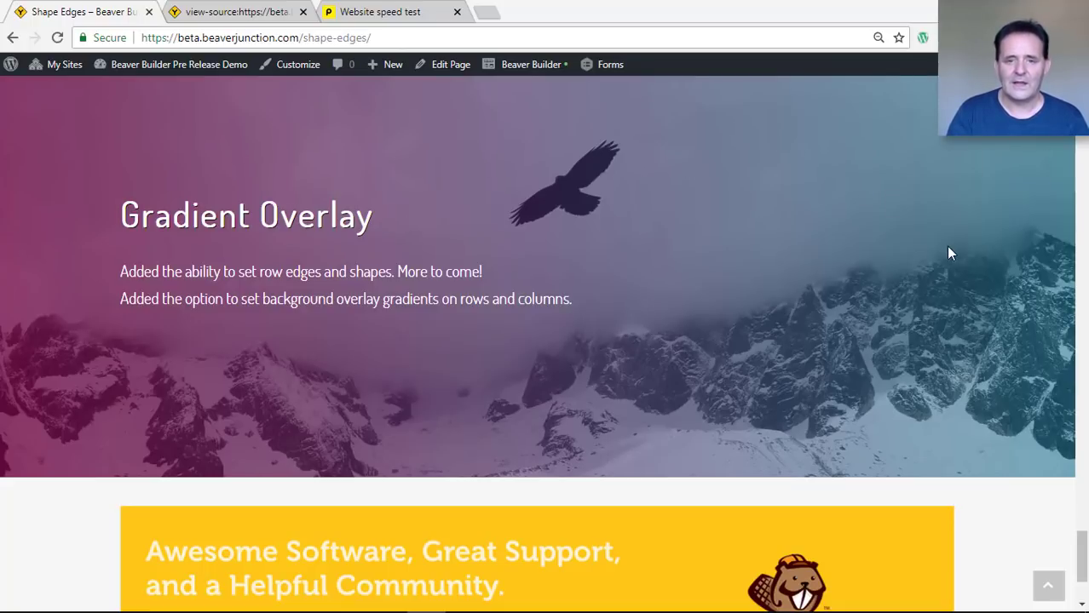
scroll(958, 243, "up", 3)
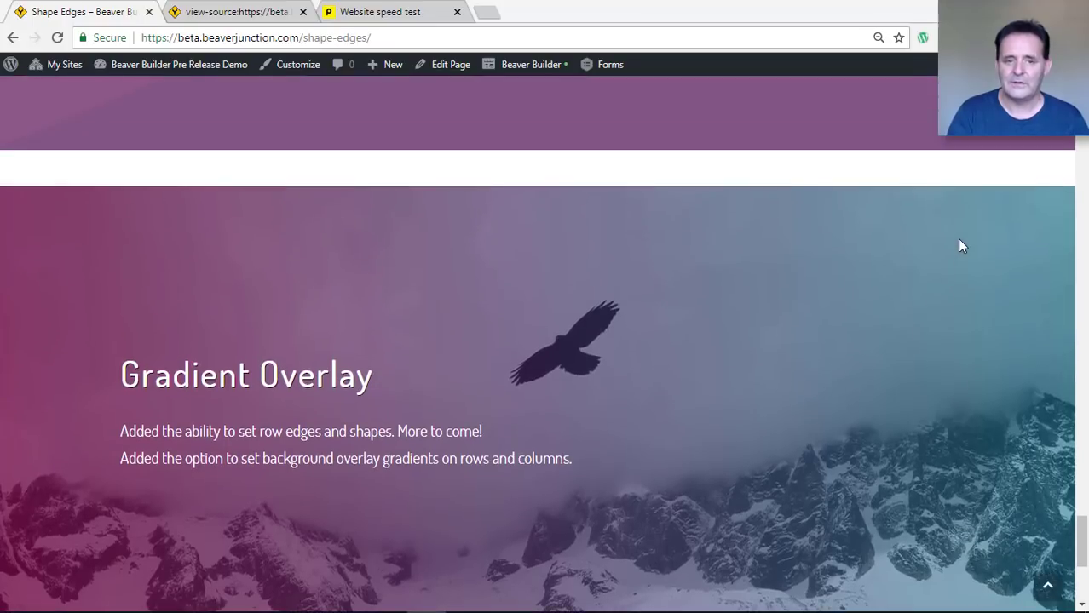
scroll(698, 372, "up", 5)
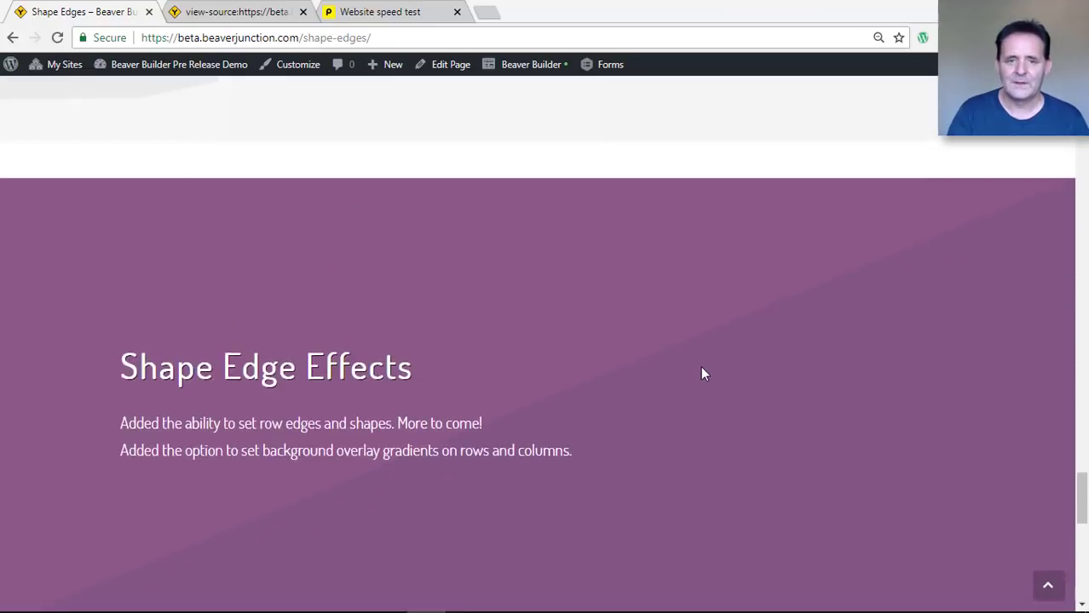
scroll(702, 373, "up", 10)
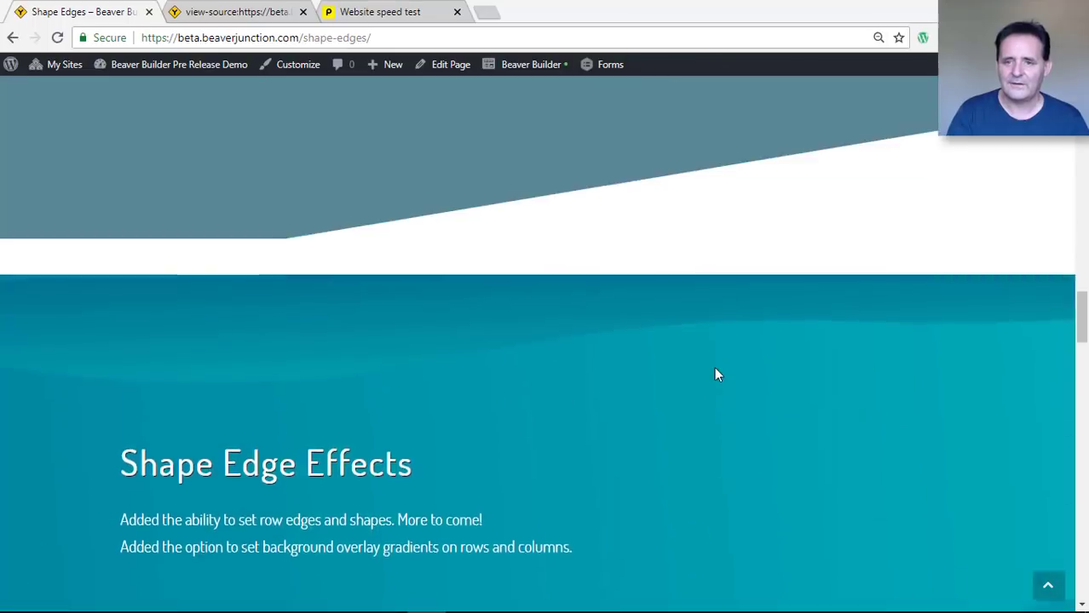
scroll(714, 371, "up", 10)
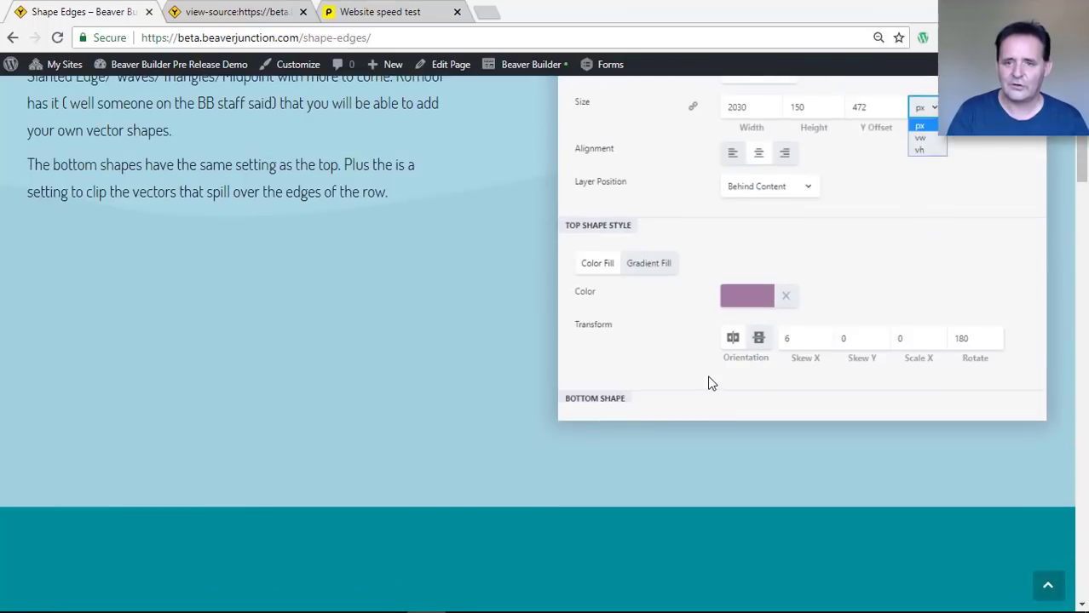
scroll(711, 379, "up", 3)
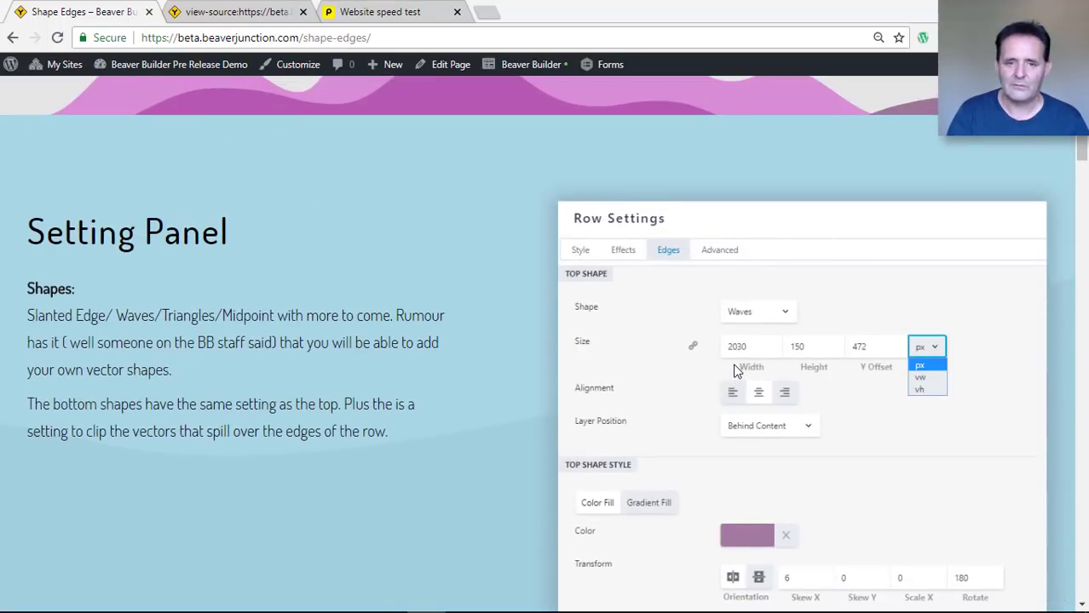
scroll(737, 371, "down", 1)
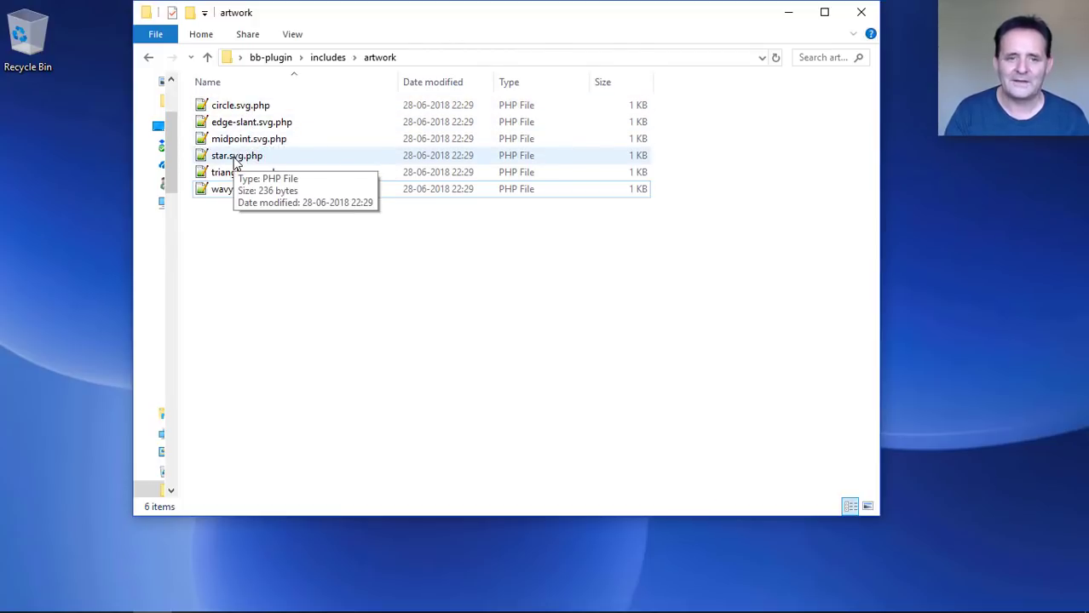
- Switch from the bb-plugin artwork folder to Chrome and compare the pictured Row Settings Edges options with the opening row's purple waves
mouse_move(279, 606)
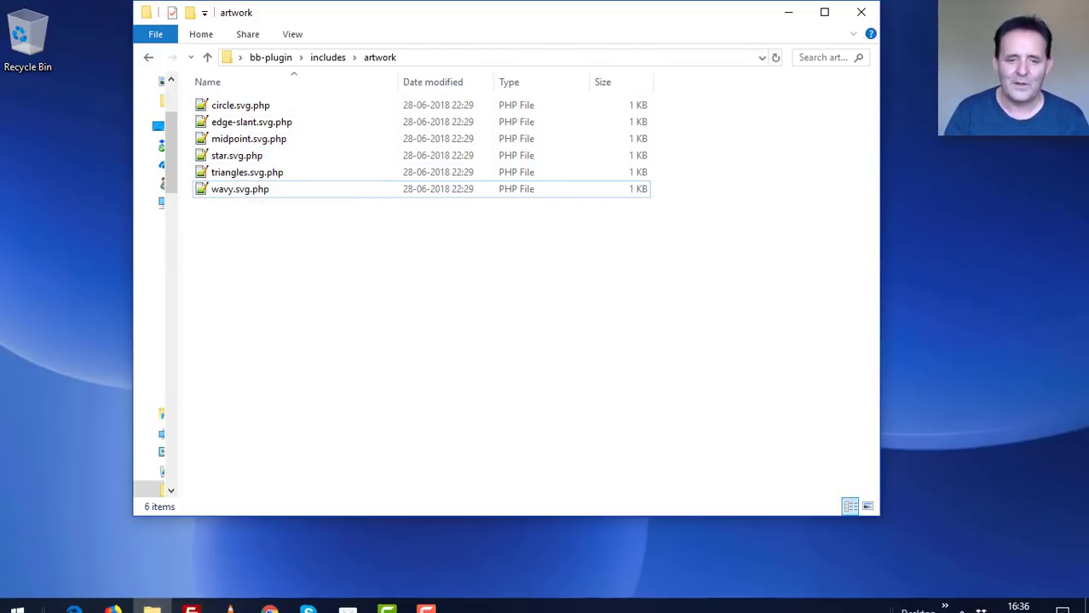
left_click(269, 597)
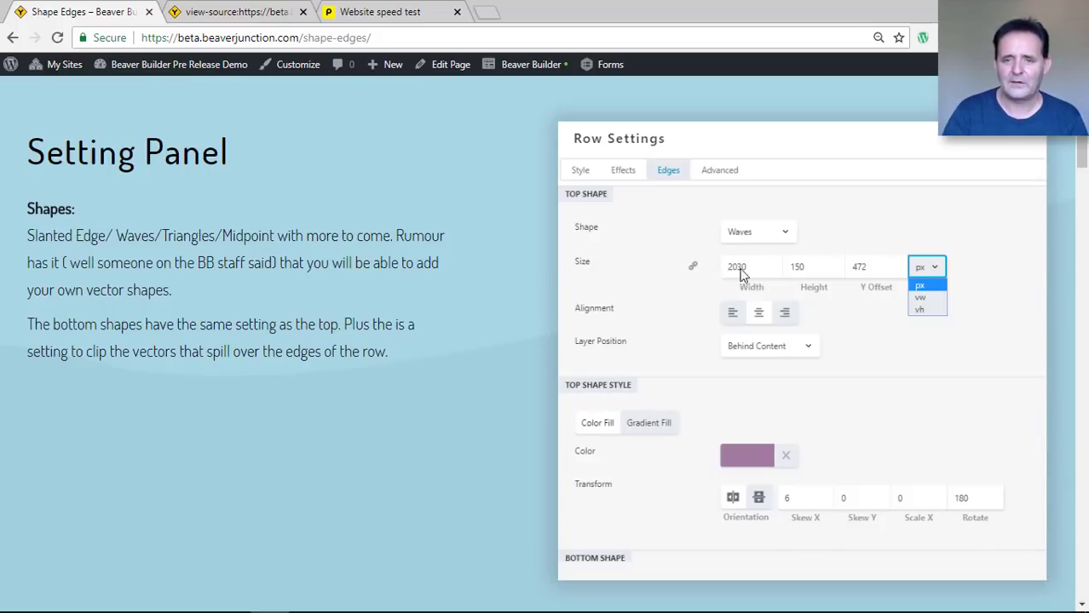
scroll(820, 343, "down", 2)
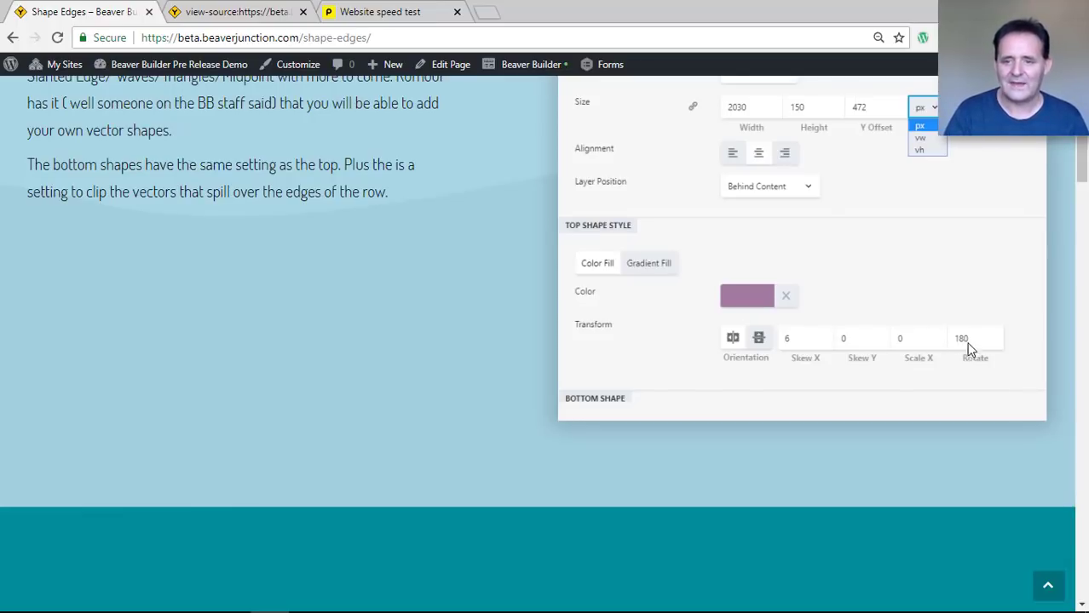
scroll(933, 345, "up", 5)
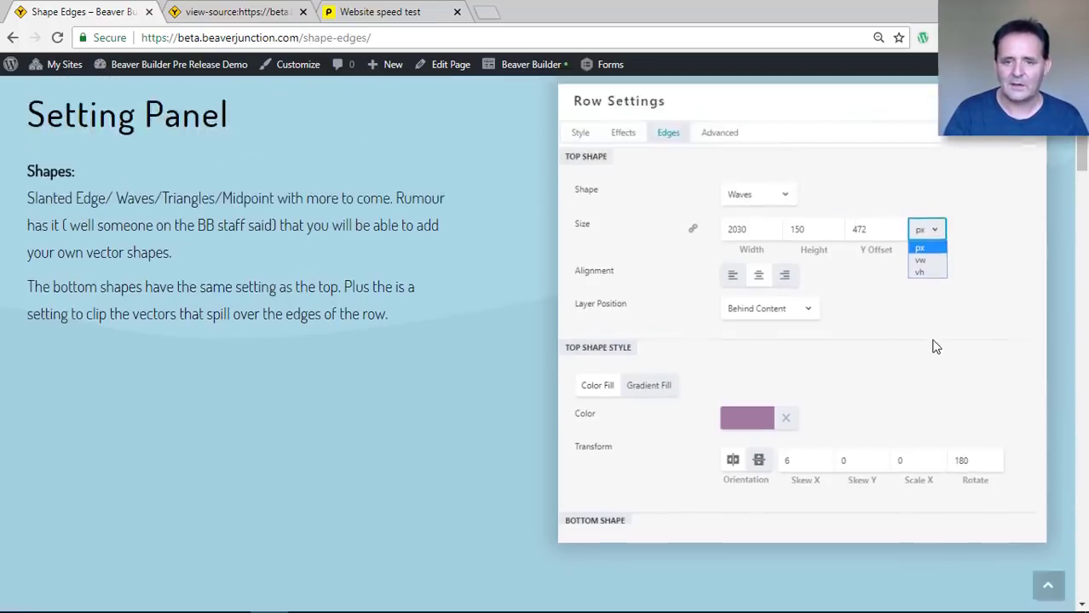
scroll(644, 170, "up", 2)
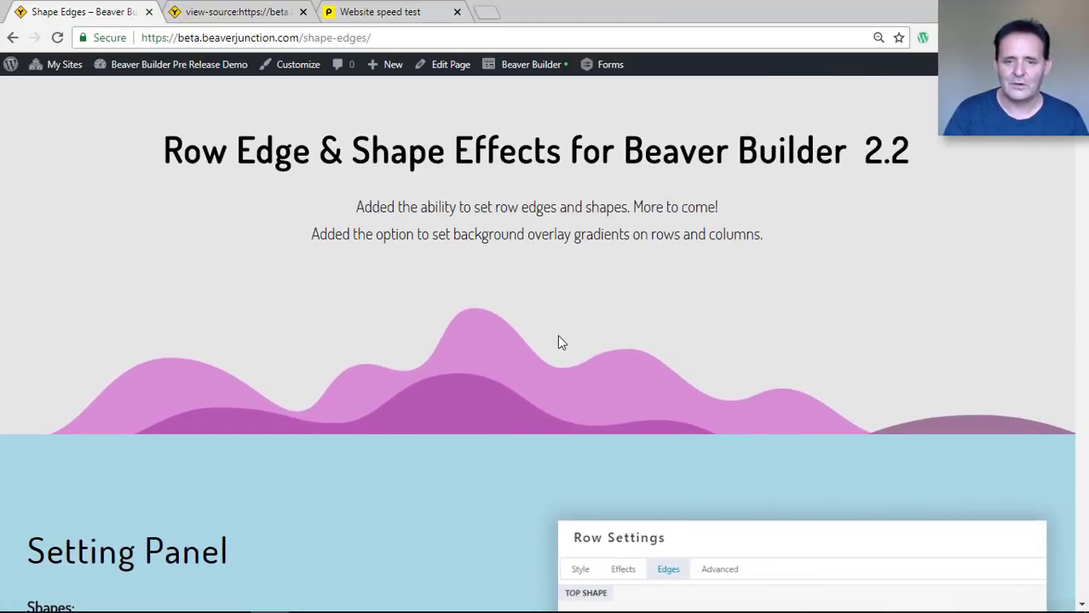
scroll(658, 317, "down", 1)
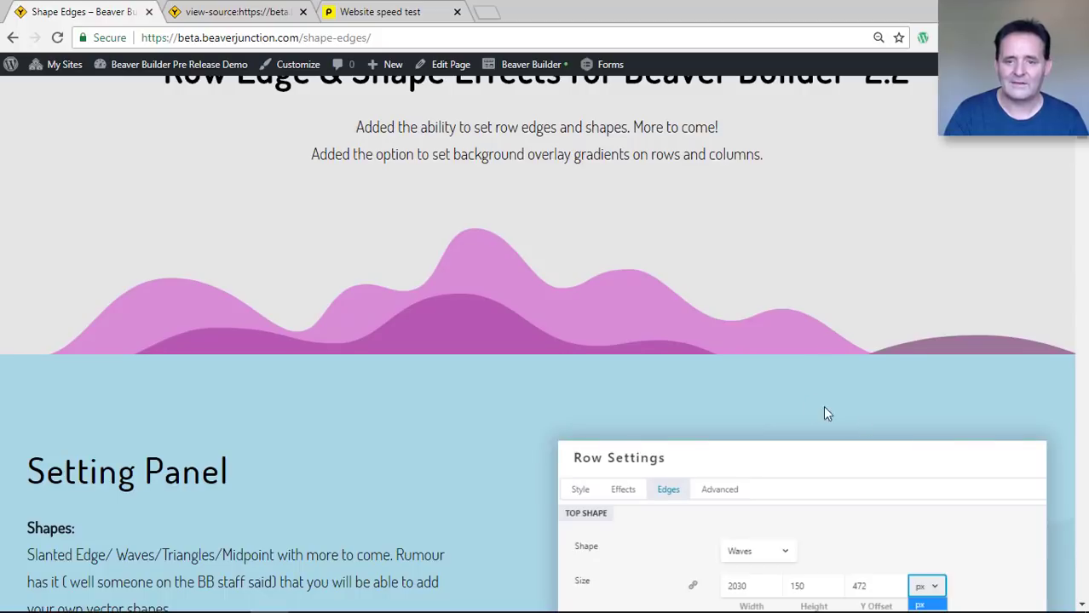
scroll(792, 352, "down", 3)
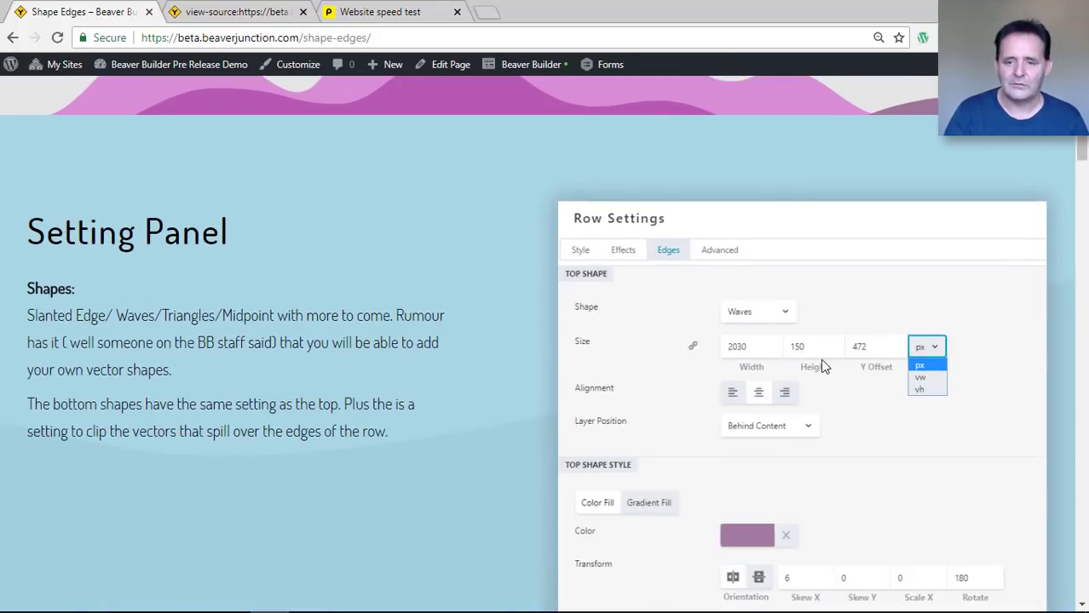
- Examine the pictured Top Shape Style fill and Transform options, and review where the purple waves meet the Setting Panel row
scroll(822, 359, "down", 1)
scroll(818, 362, "down", 1)
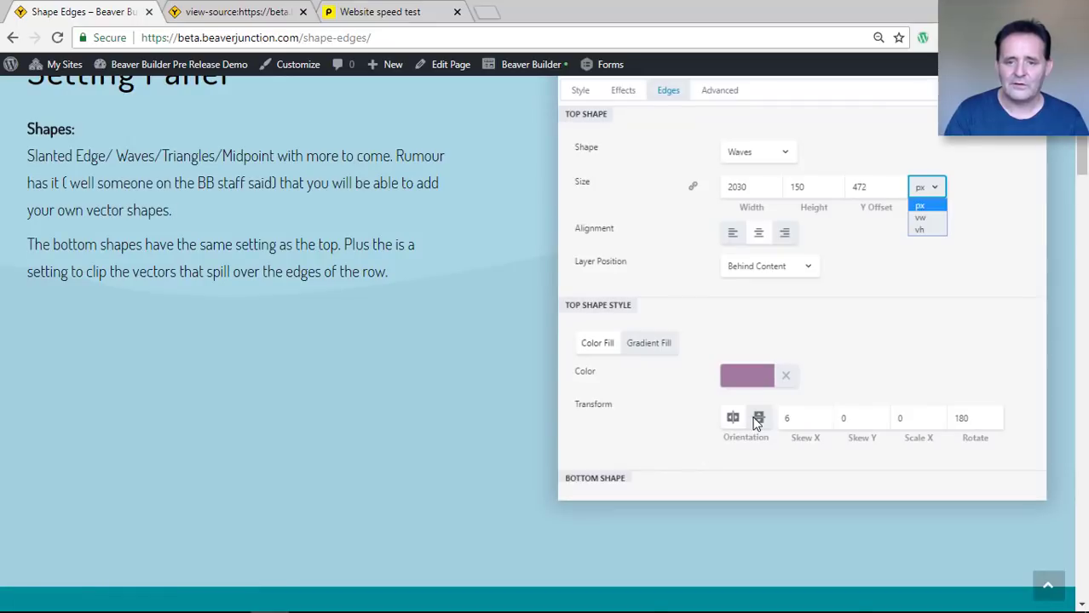
scroll(757, 418, "up", 1)
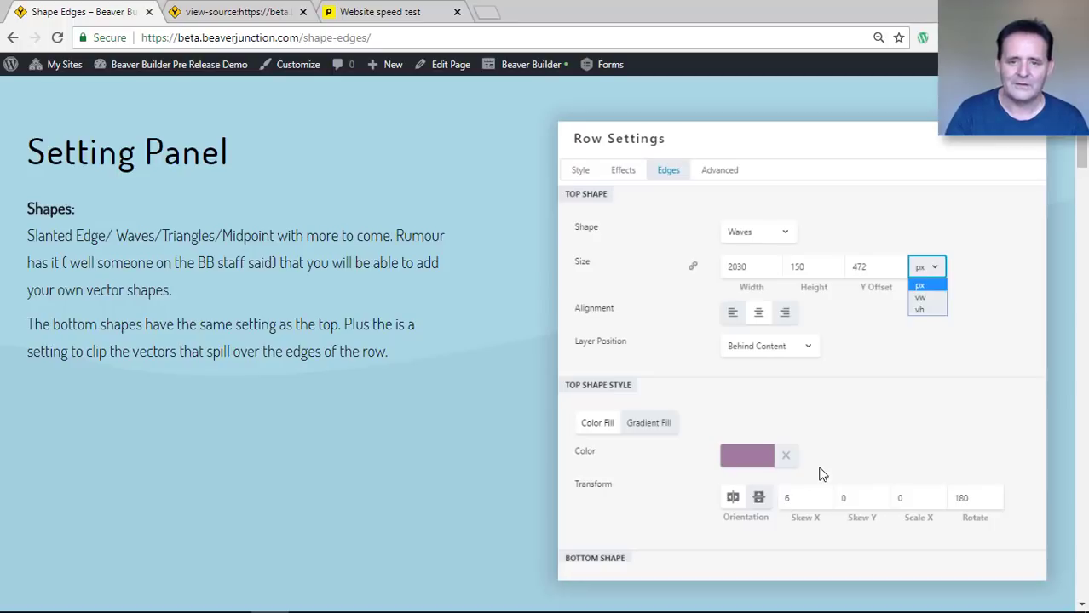
scroll(822, 475, "down", 1)
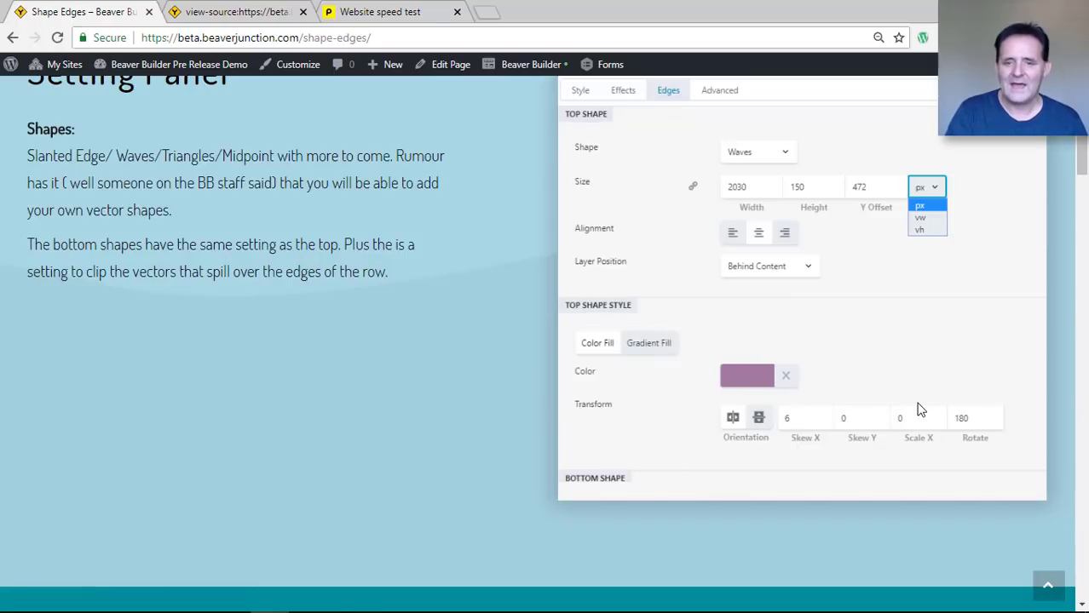
scroll(867, 402, "down", 2)
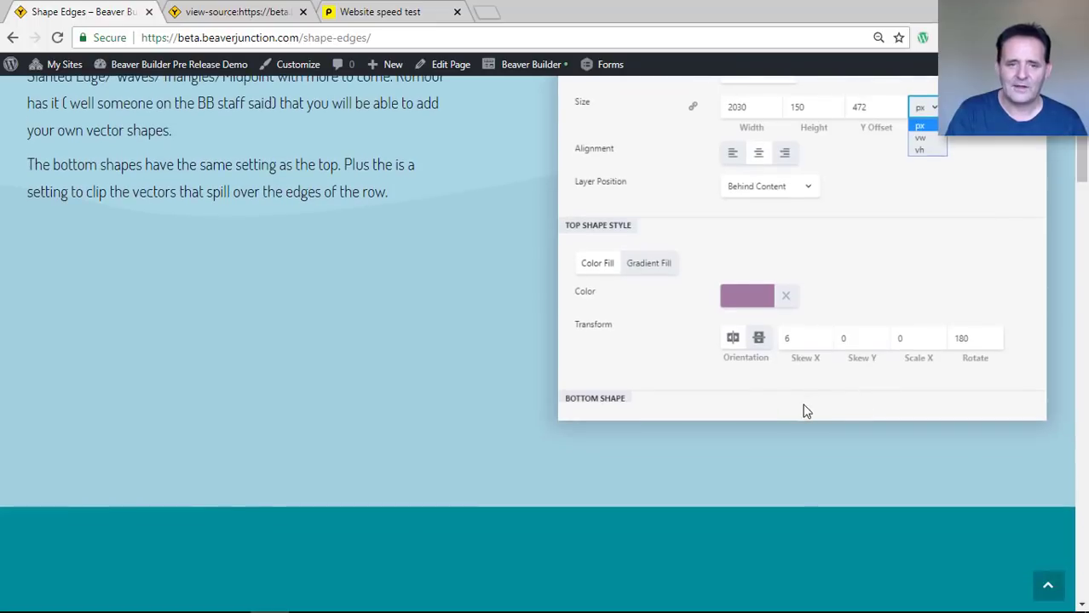
scroll(805, 408, "up", 3)
scroll(804, 411, "up", 3)
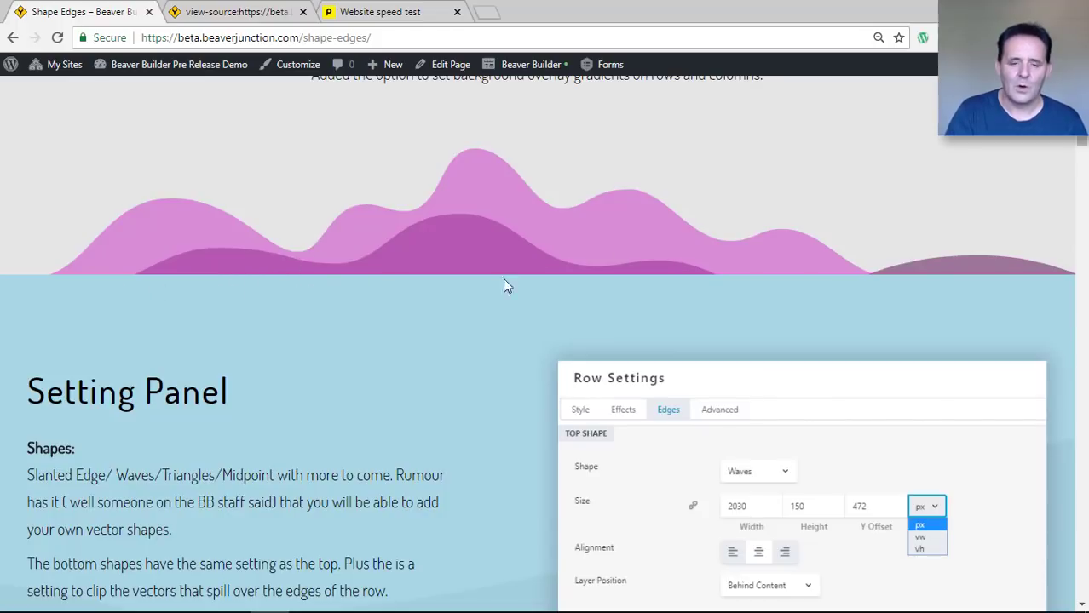
scroll(631, 286, "down", 1)
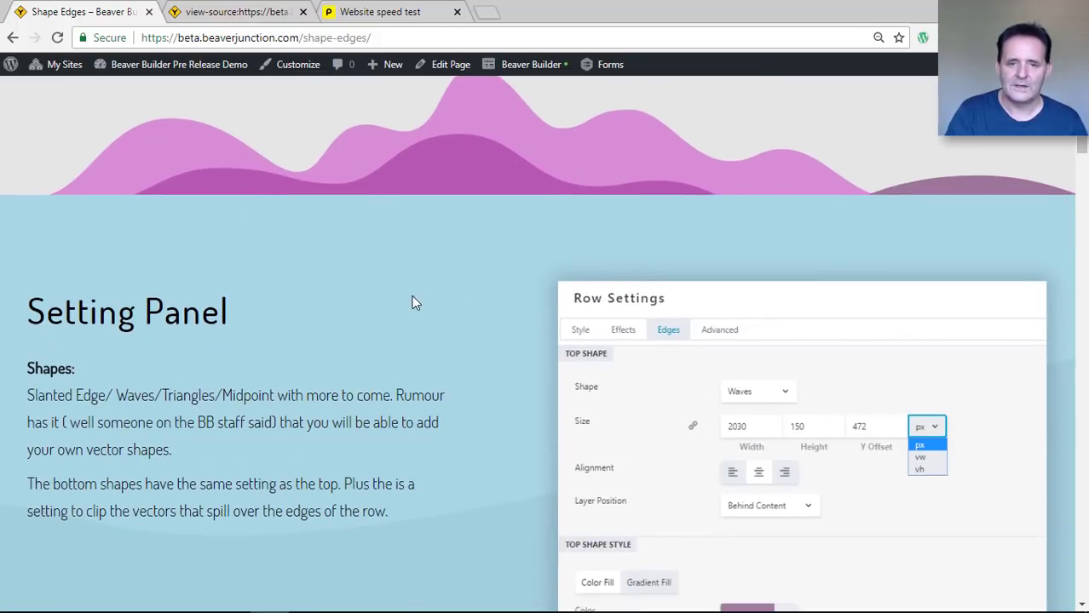
scroll(502, 285, "up", 1)
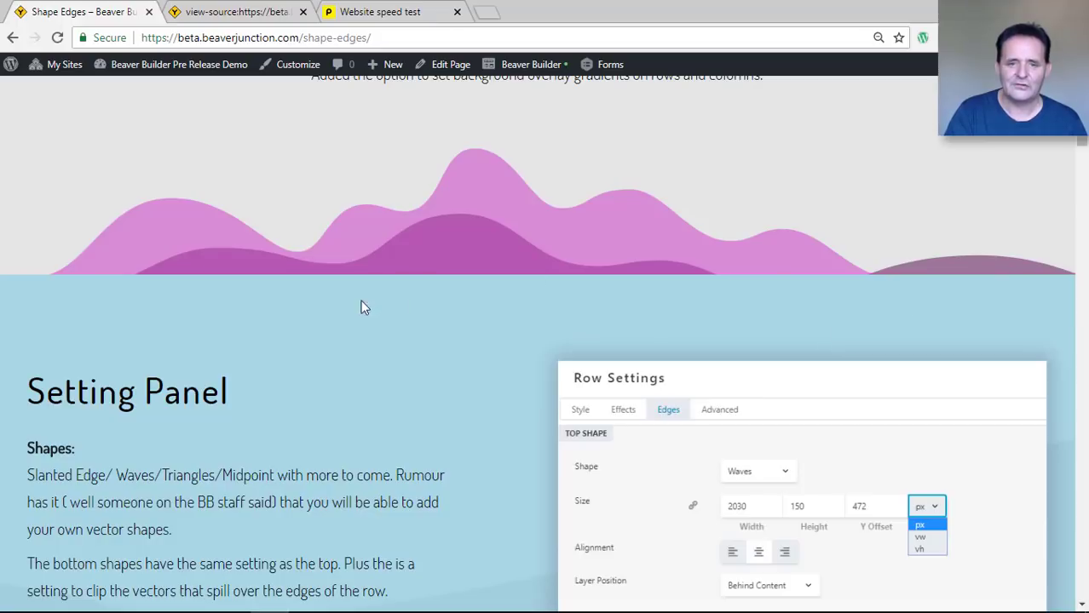
- Open the Shape Edges page in the Beaver Builder editor and locate the Shape Edges BB 2.2 entry under Your Play Area
scroll(563, 369, "down", 6)
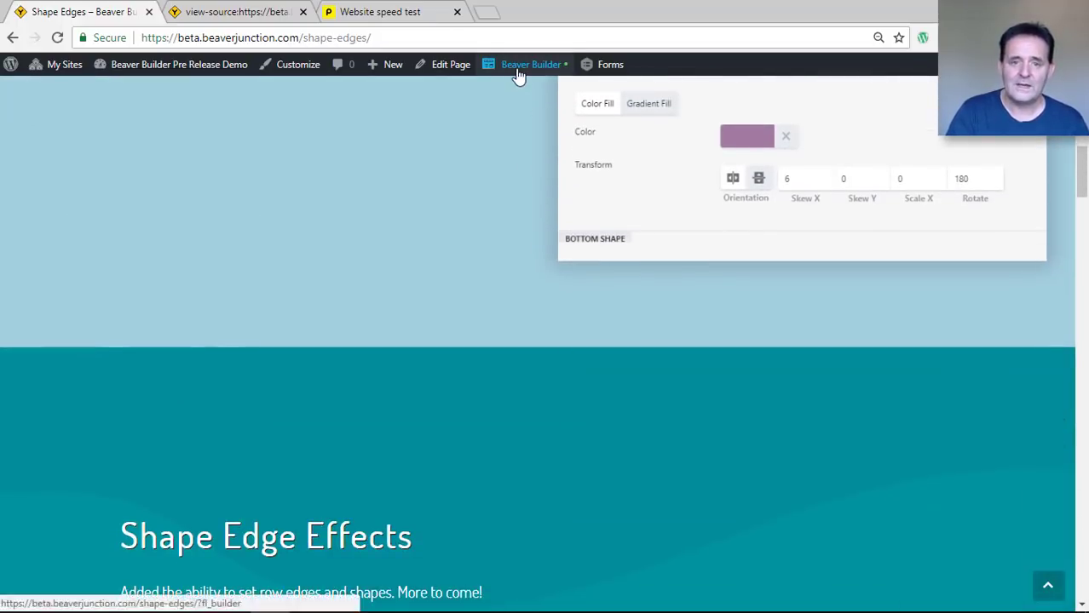
left_click(518, 73)
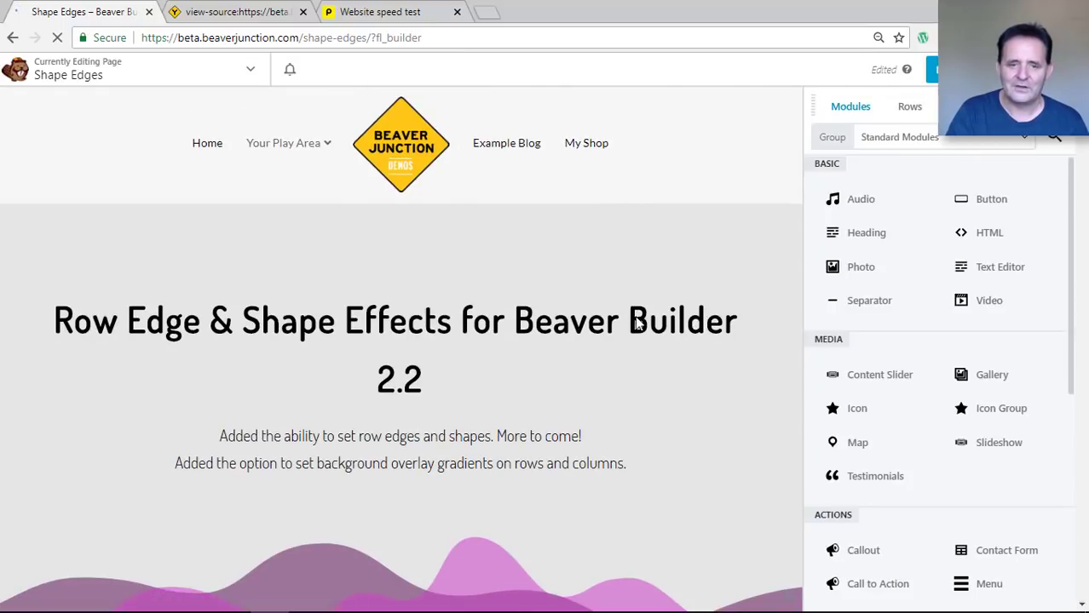
scroll(639, 317, "down", 4)
scroll(642, 320, "down", 6)
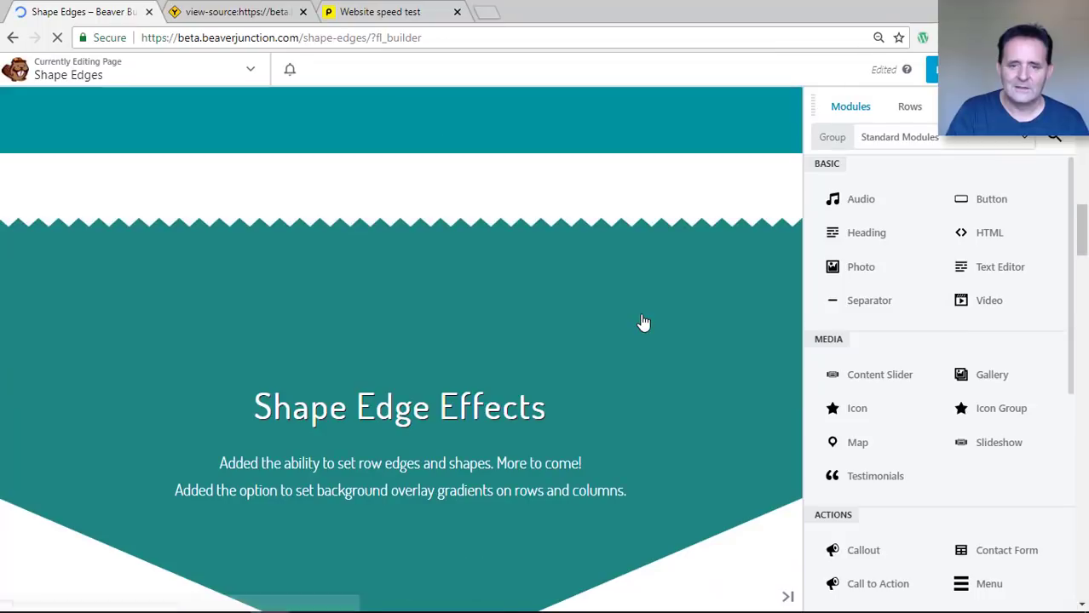
scroll(641, 322, "down", 8)
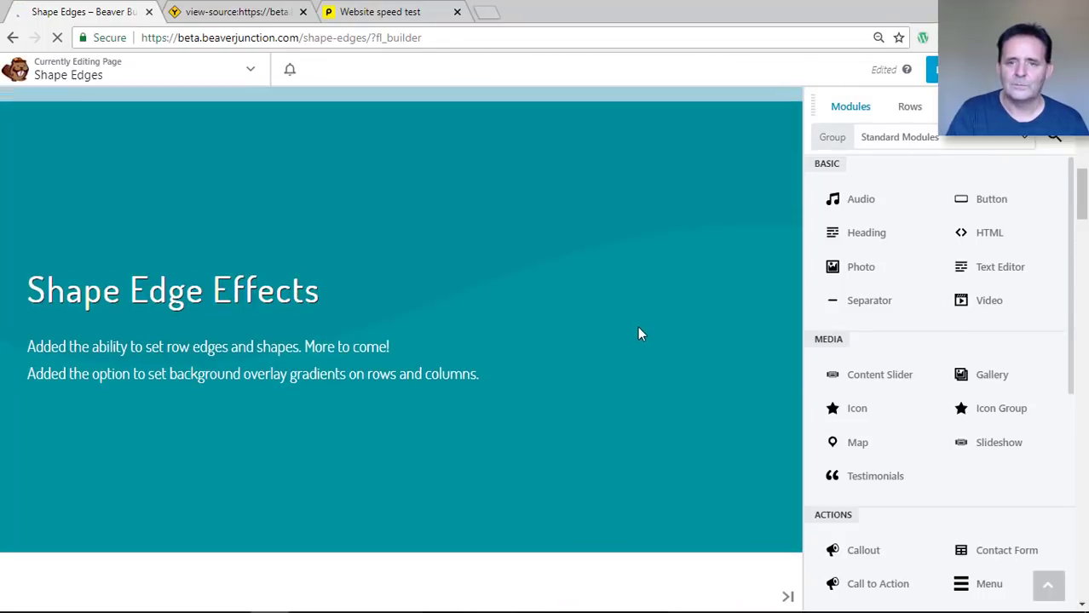
scroll(637, 326, "up", 15)
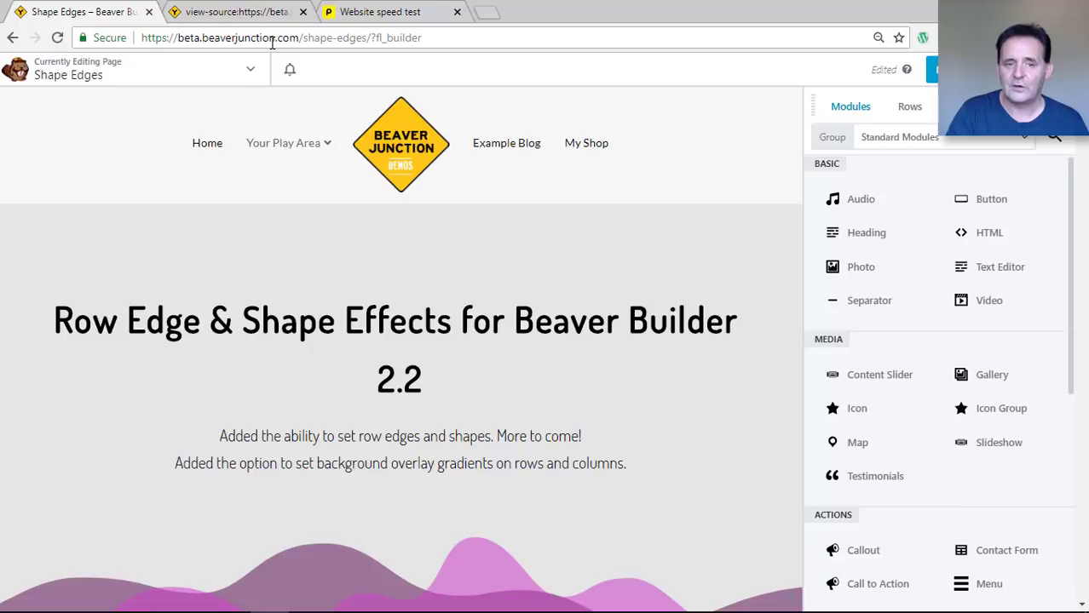
mouse_move(327, 153)
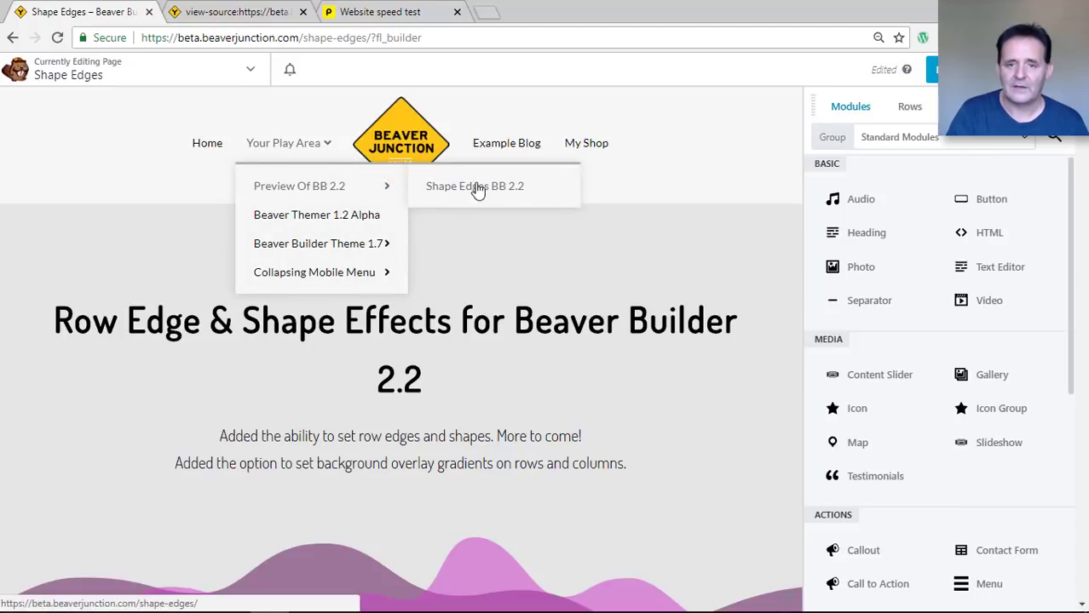
- Duplicate the purple Shape Edge Effects row that follows the light grey slanted-shape row
scroll(696, 259, "down", 15)
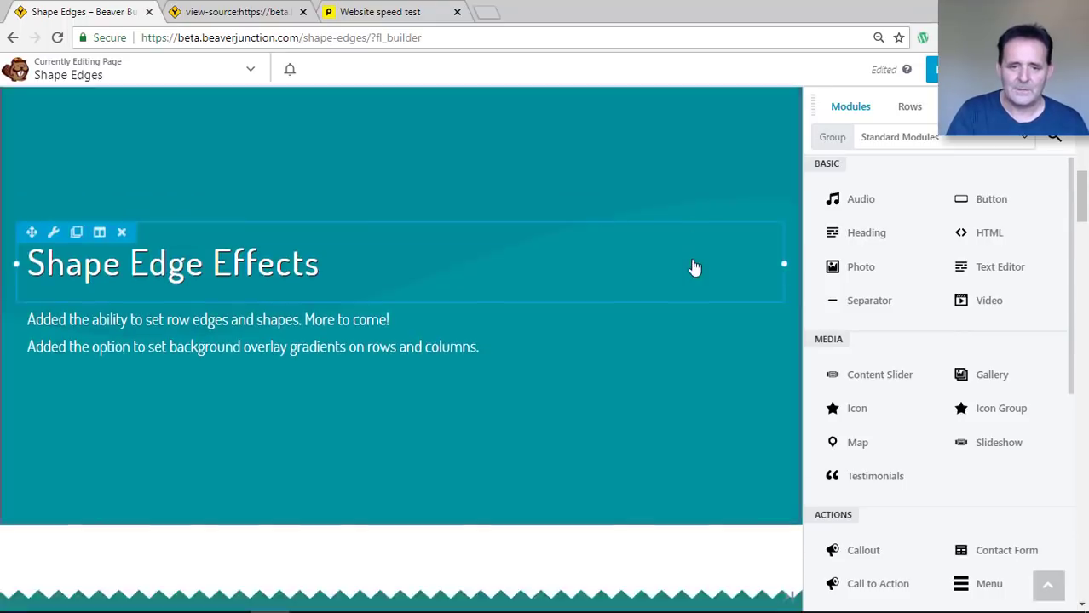
scroll(690, 261, "down", 15)
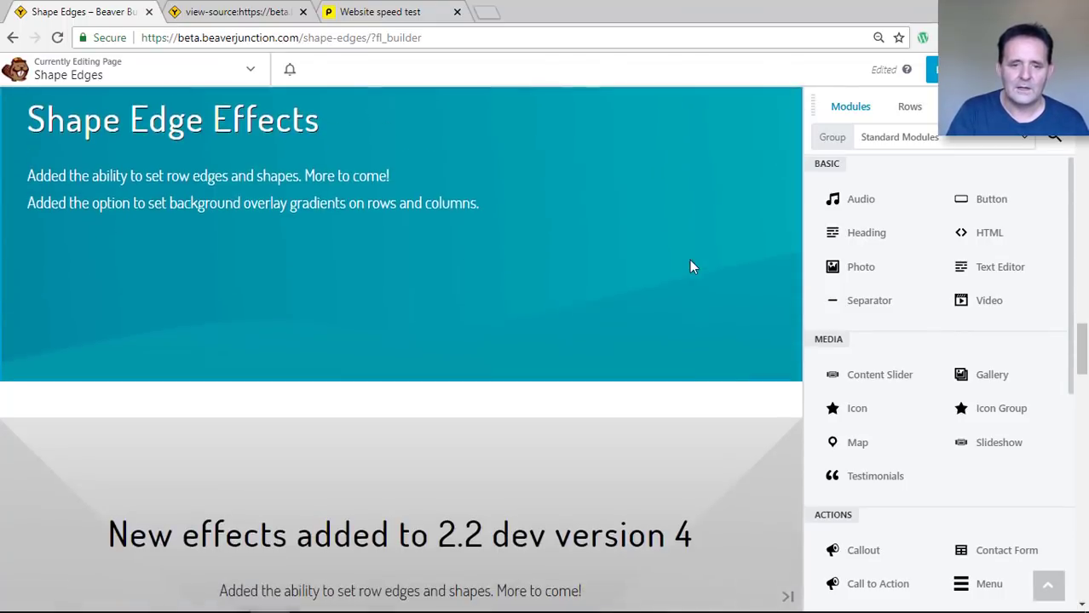
scroll(690, 262, "down", 15)
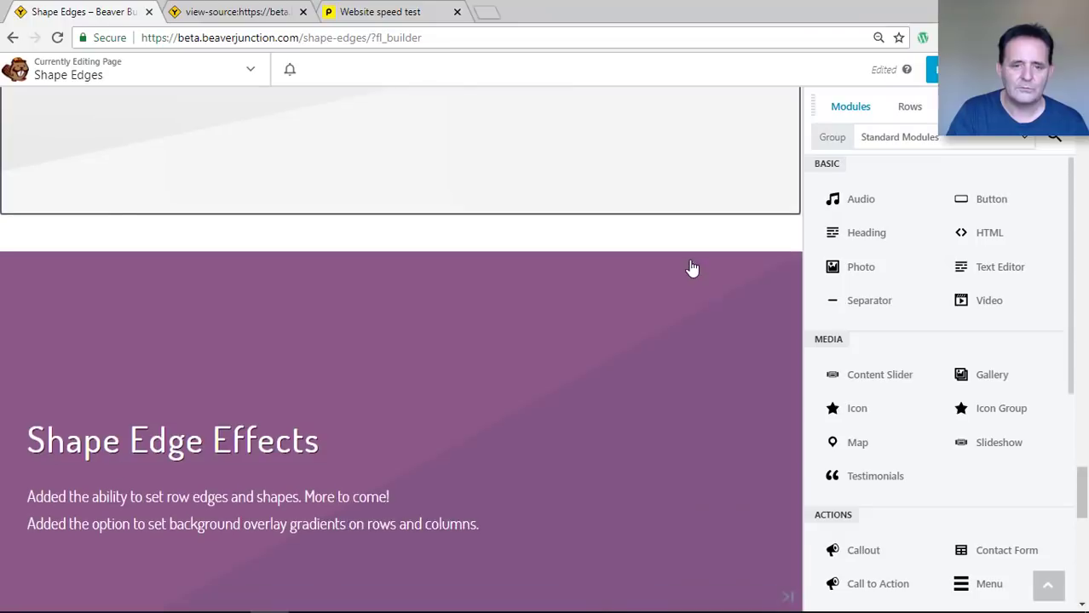
scroll(358, 196, "up", 2)
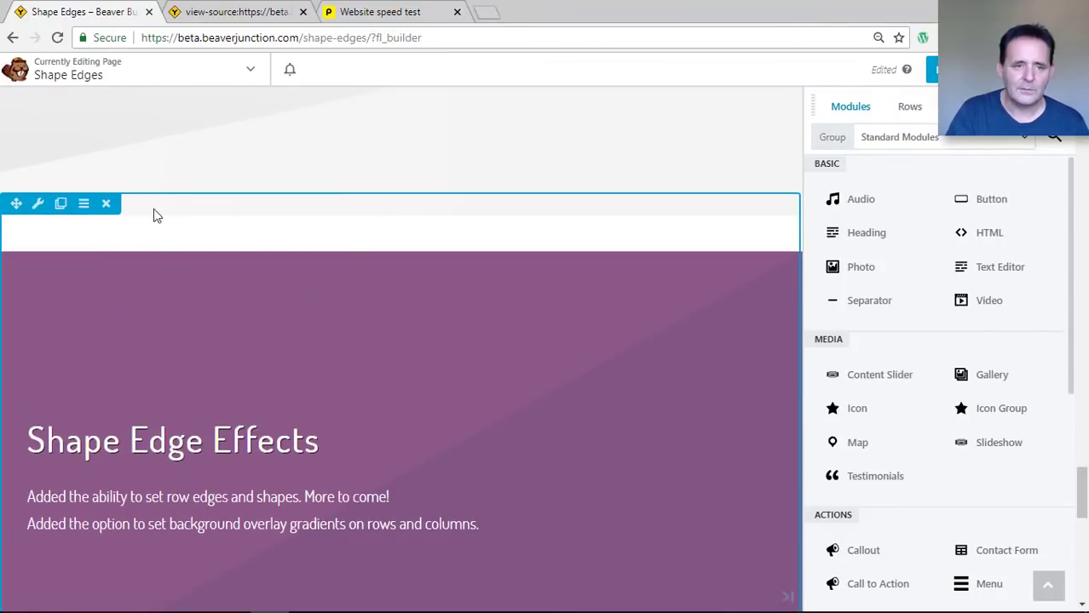
left_click(61, 205)
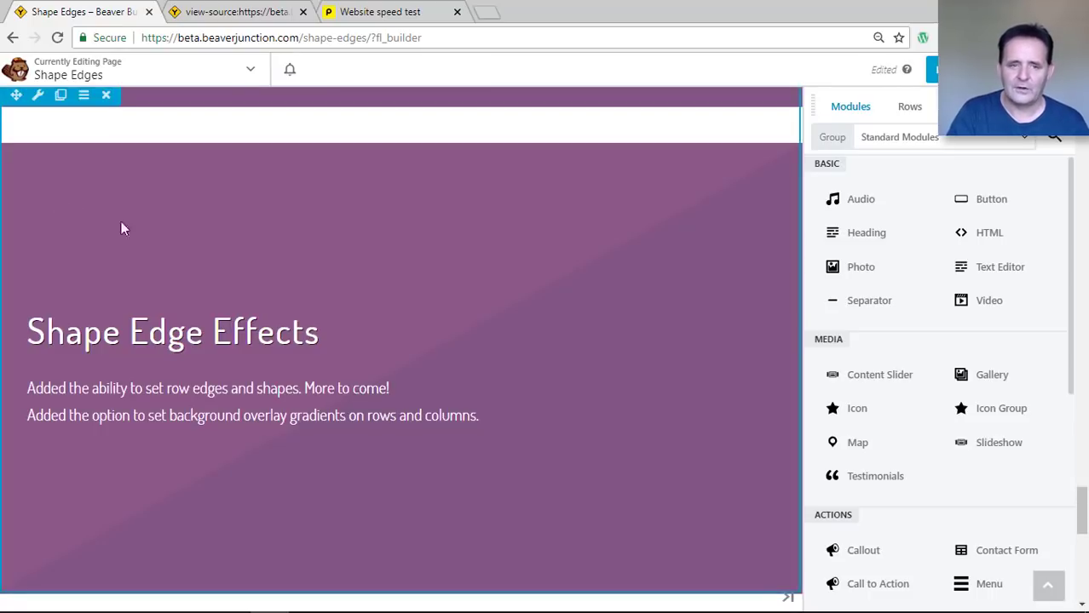
- Open the row settings for the lower of the two adjacent purple Shape Edge Effects rows
scroll(294, 271, "up", 3)
scroll(294, 278, "down", 1)
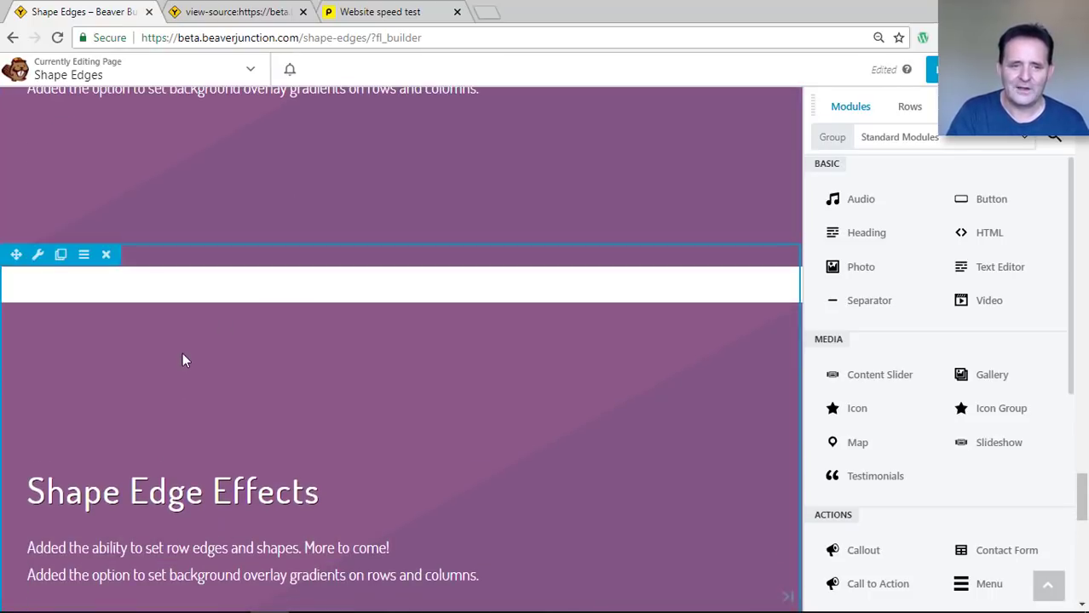
left_click(38, 257)
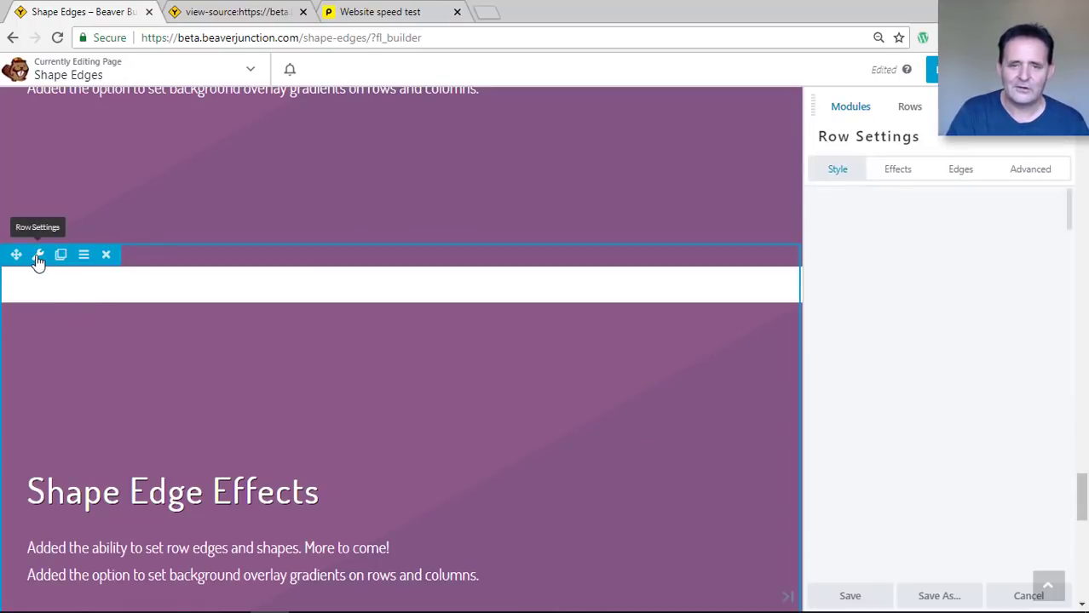
- Clear the top shape's fill color in the duplicated purple row's edge settings
left_click(965, 179)
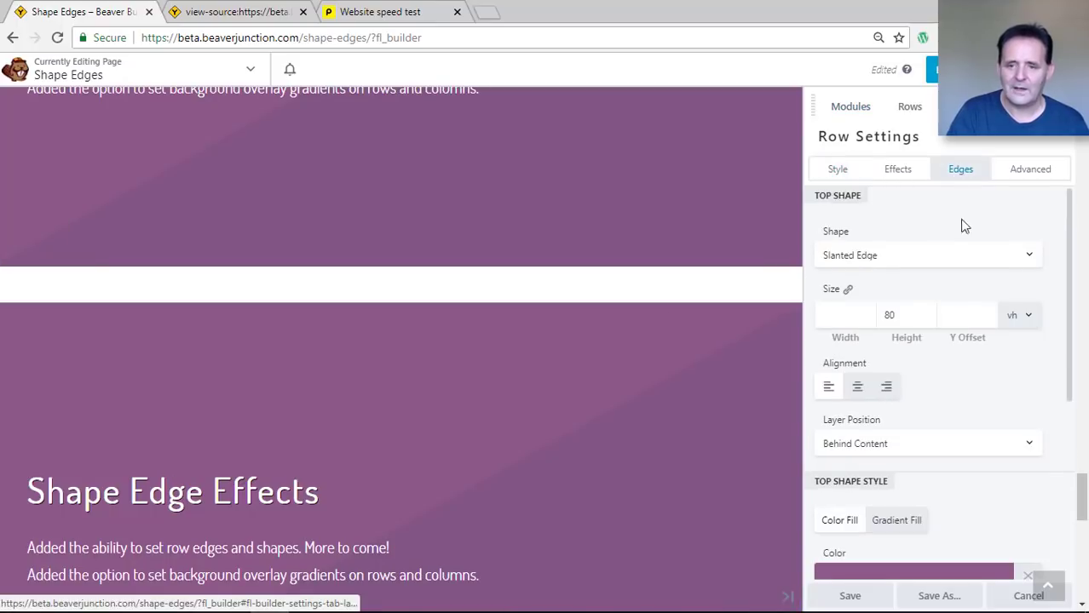
scroll(1026, 436, "down", 2)
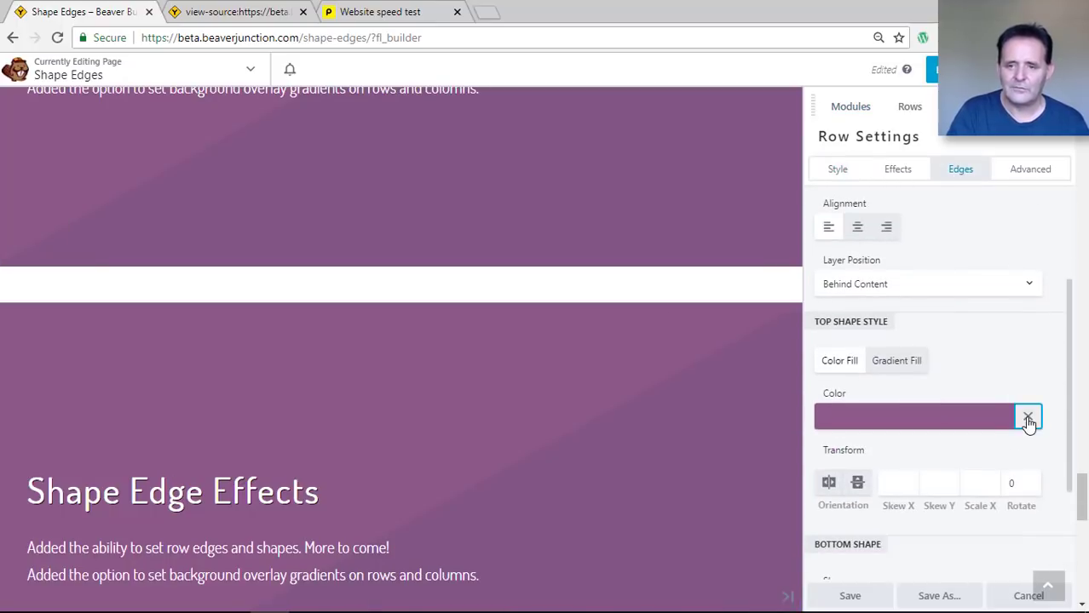
left_click(1027, 418)
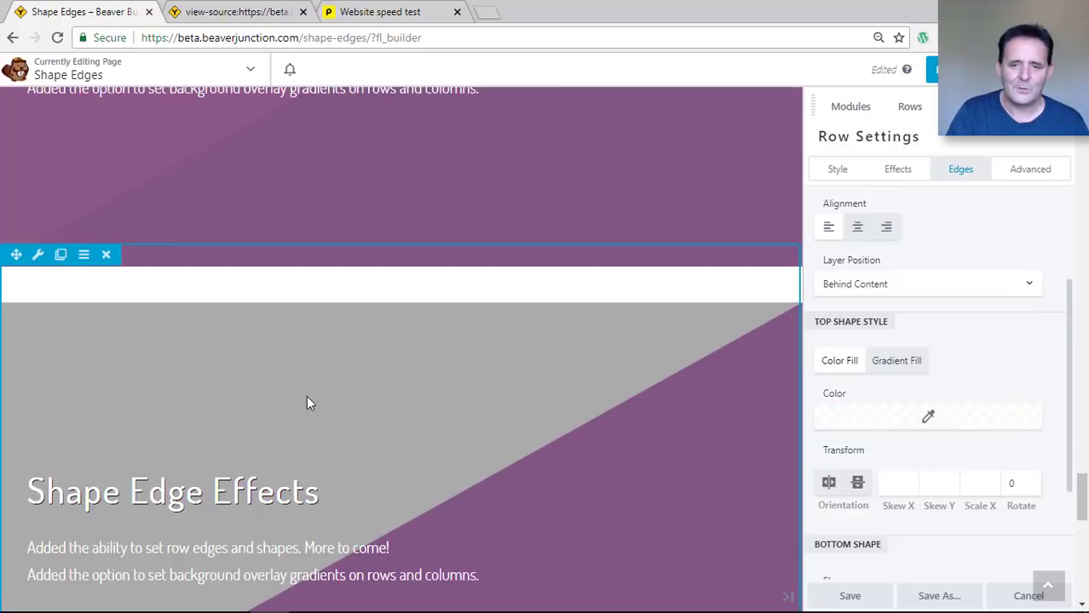
- Clear the top shape's Height and Rotate values so both are blank
scroll(938, 397, "up", 2)
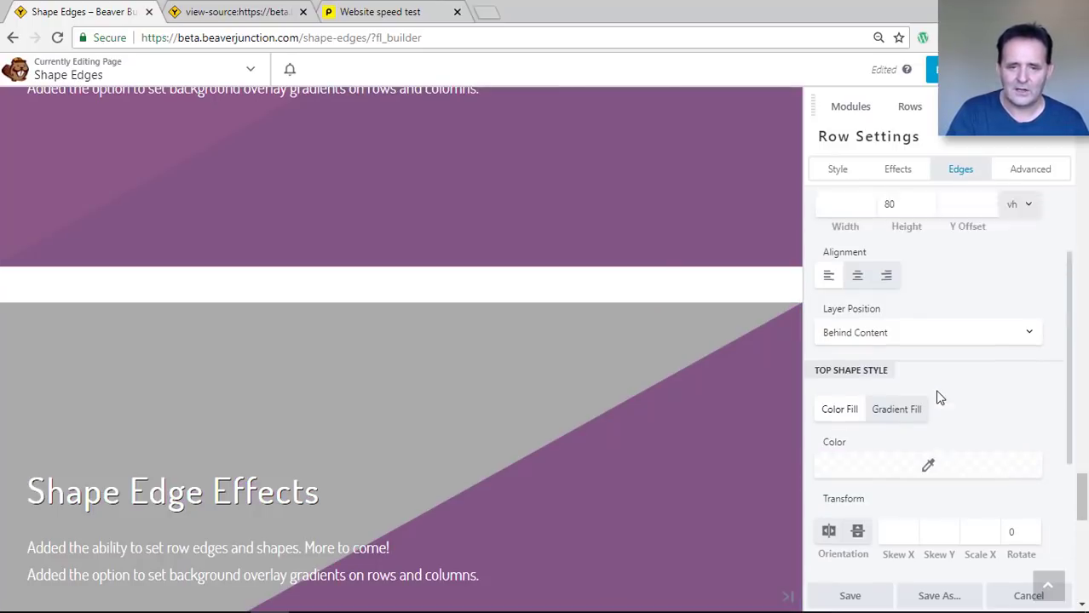
double_click(881, 315)
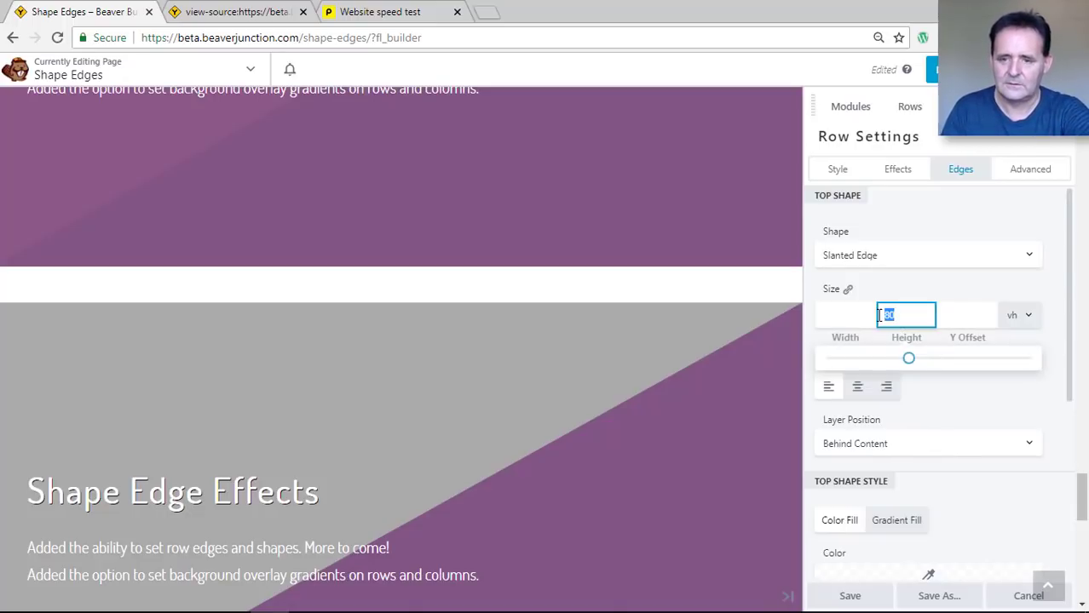
key("BackSpace")
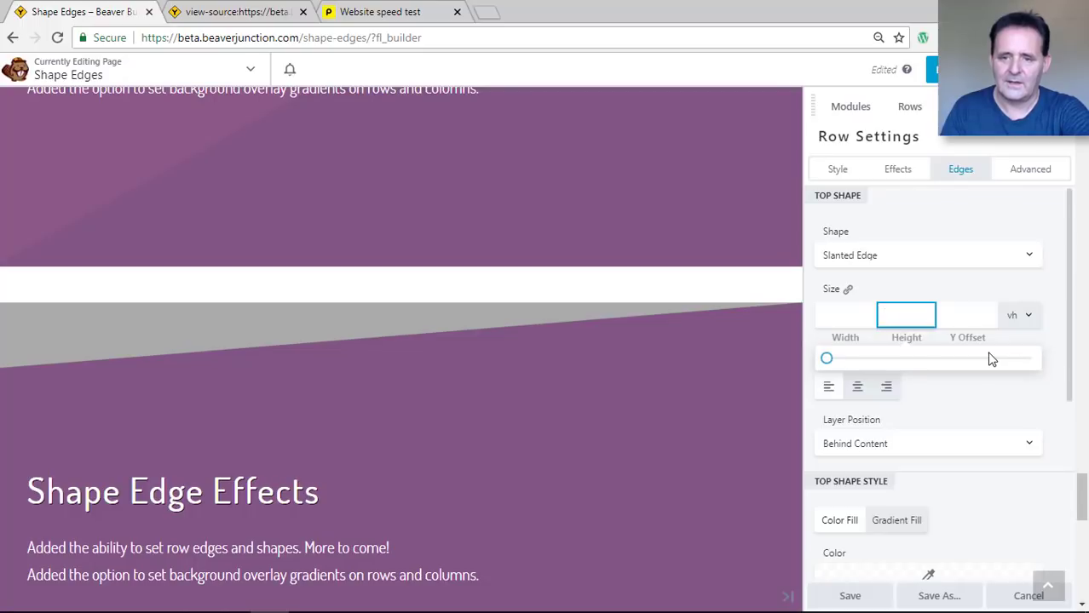
scroll(988, 365, "down", 2)
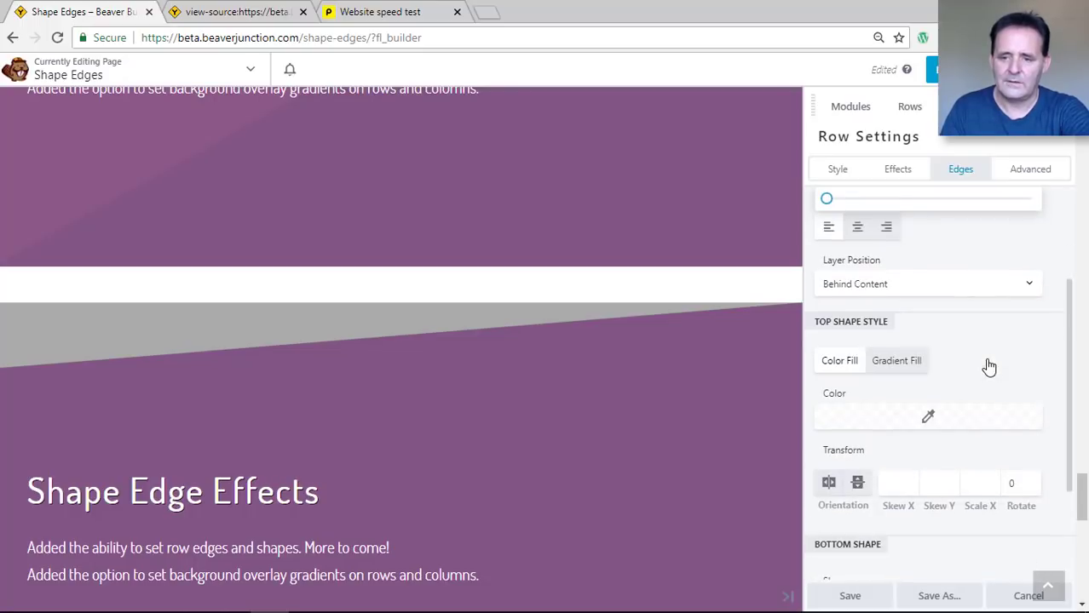
left_click(999, 481)
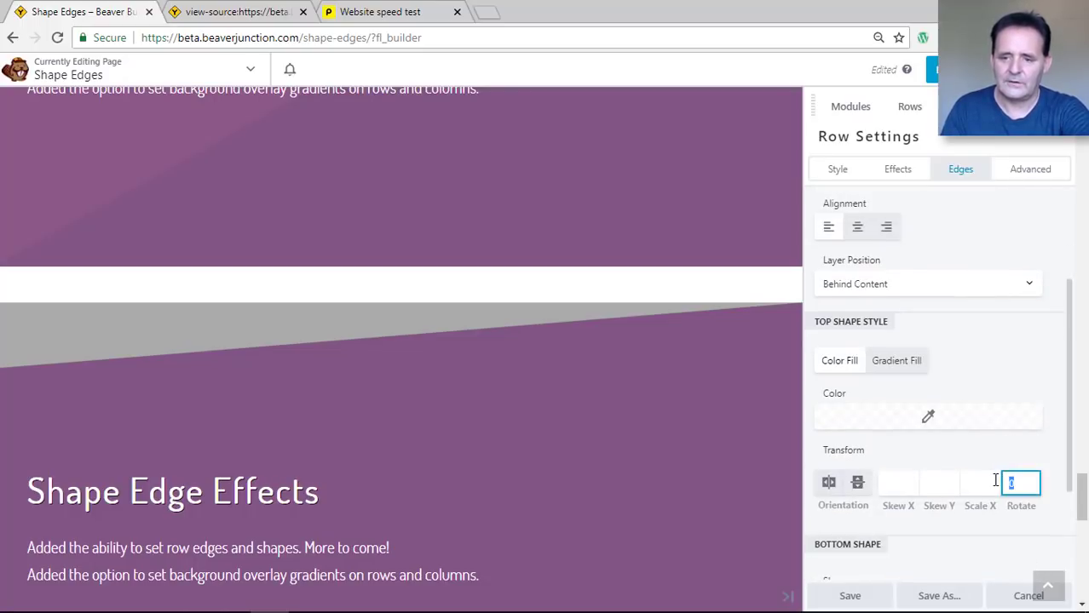
left_click(997, 394)
scroll(992, 373, "up", 1)
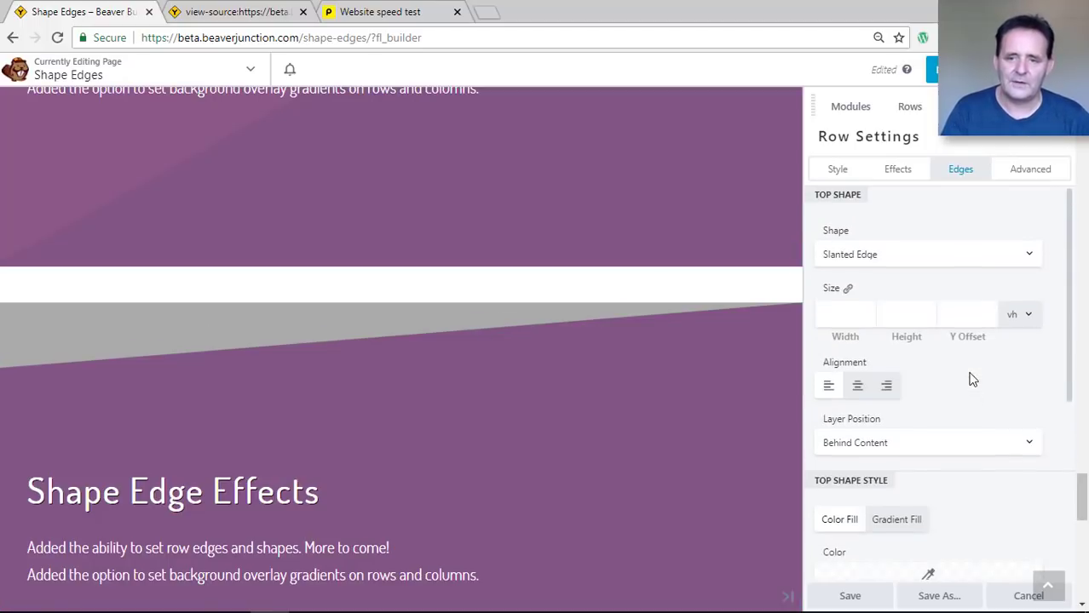
scroll(969, 377, "up", 1)
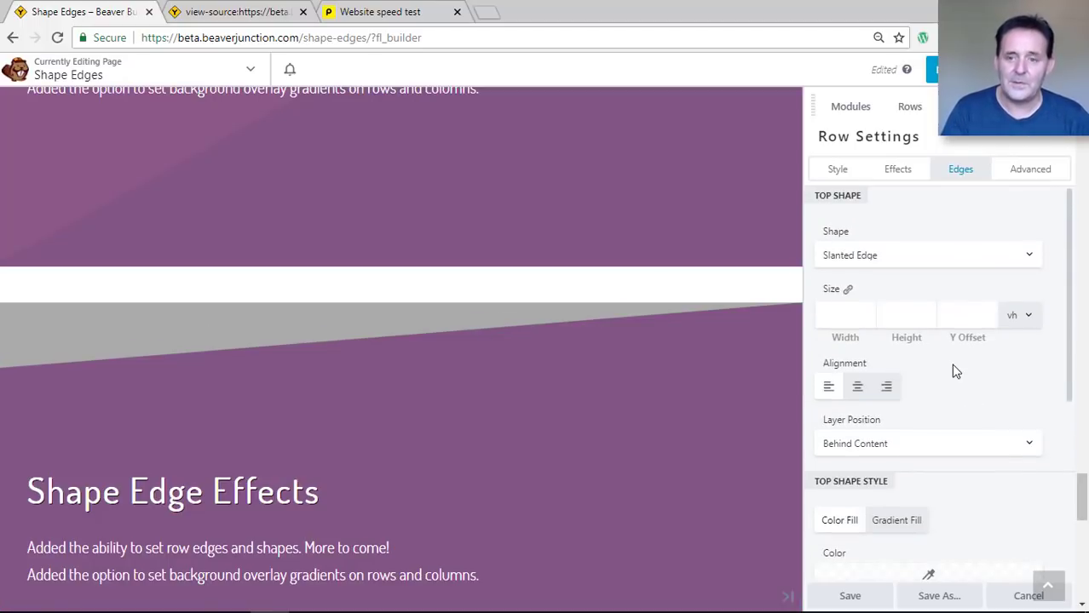
- Change the row's top shape to Waves and flip its orientation horizontally
left_click(1004, 257)
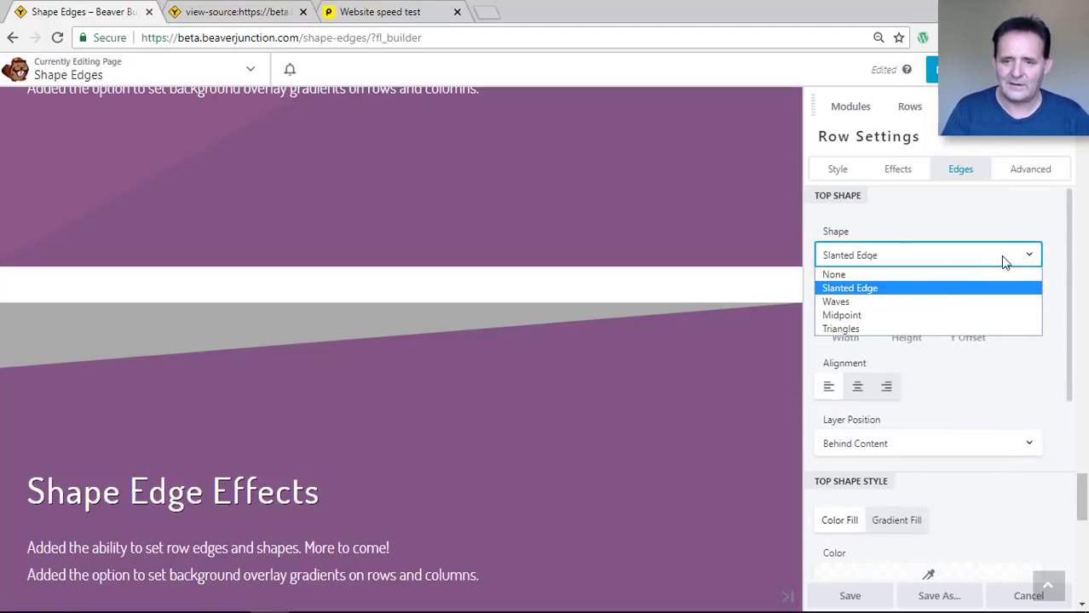
left_click(921, 303)
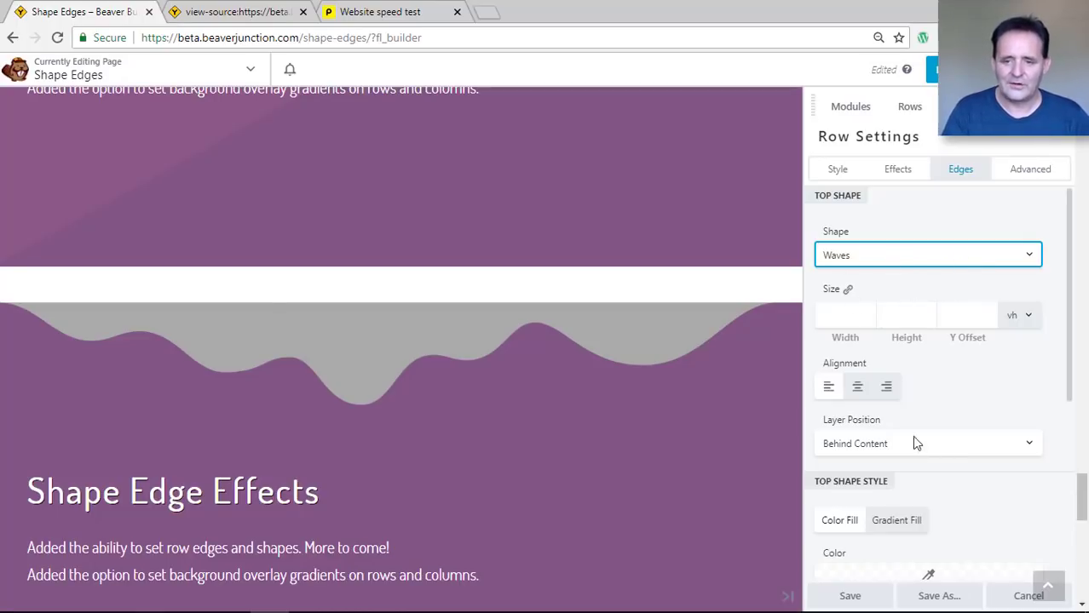
scroll(945, 445, "down", 1)
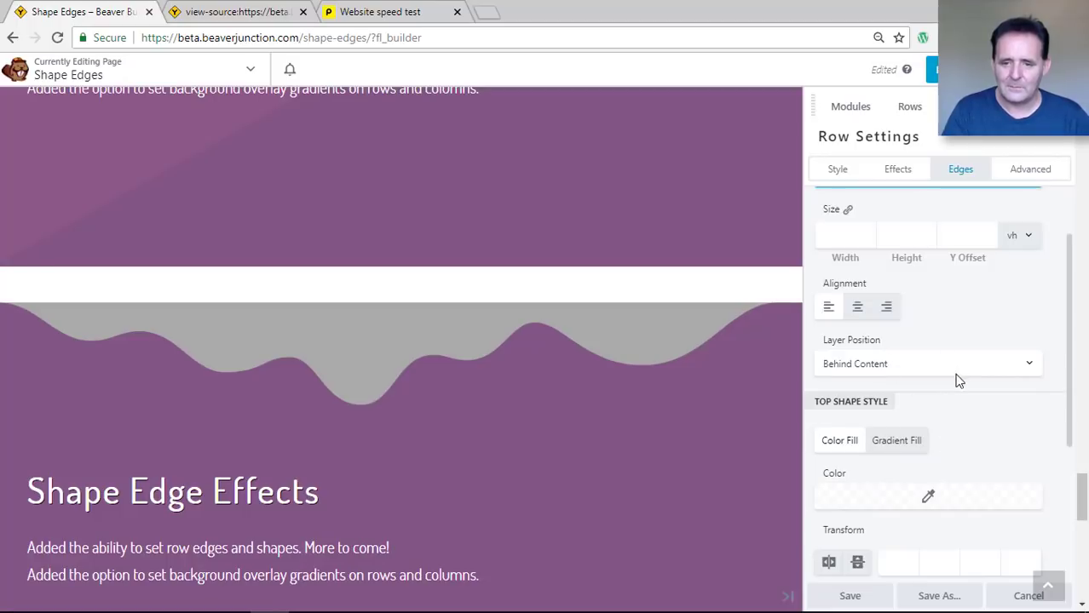
scroll(955, 378, "down", 2)
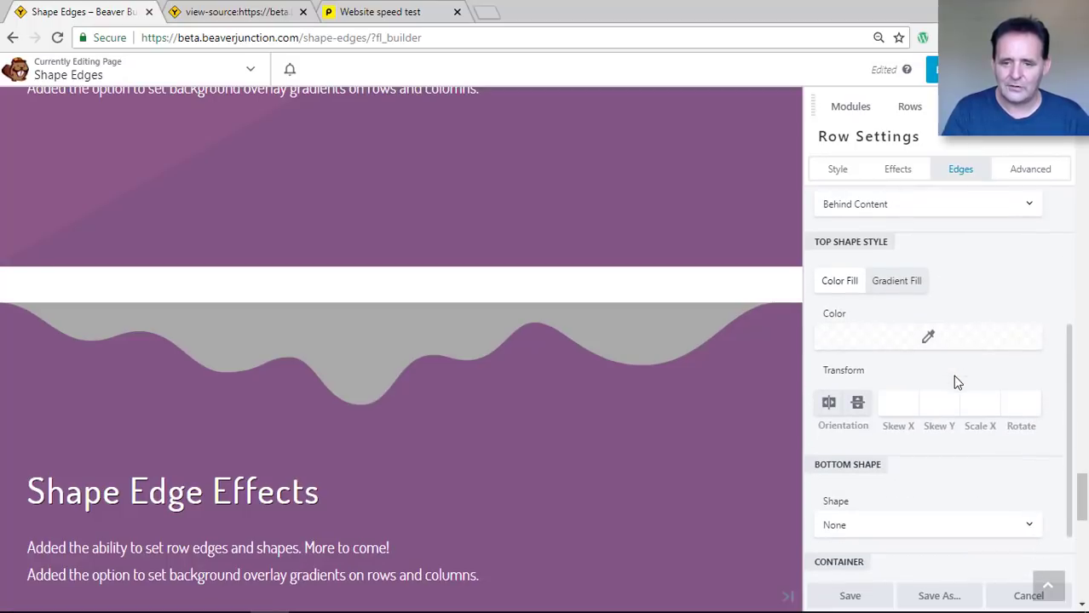
left_click(827, 405)
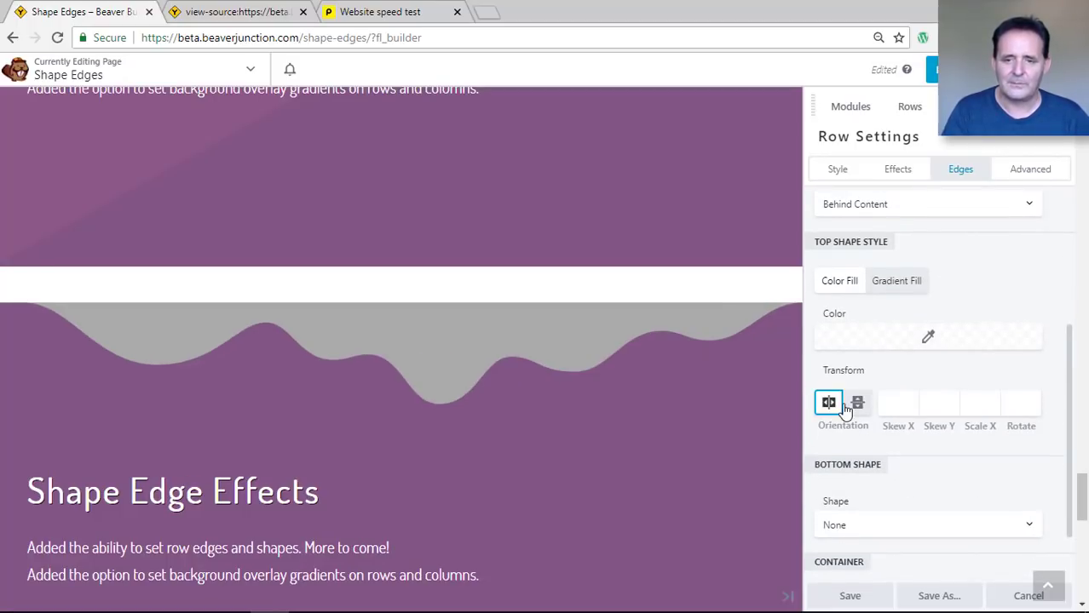
- Review the Layer Position choices available for the top shape
scroll(967, 283, "up", 1)
left_click(967, 283)
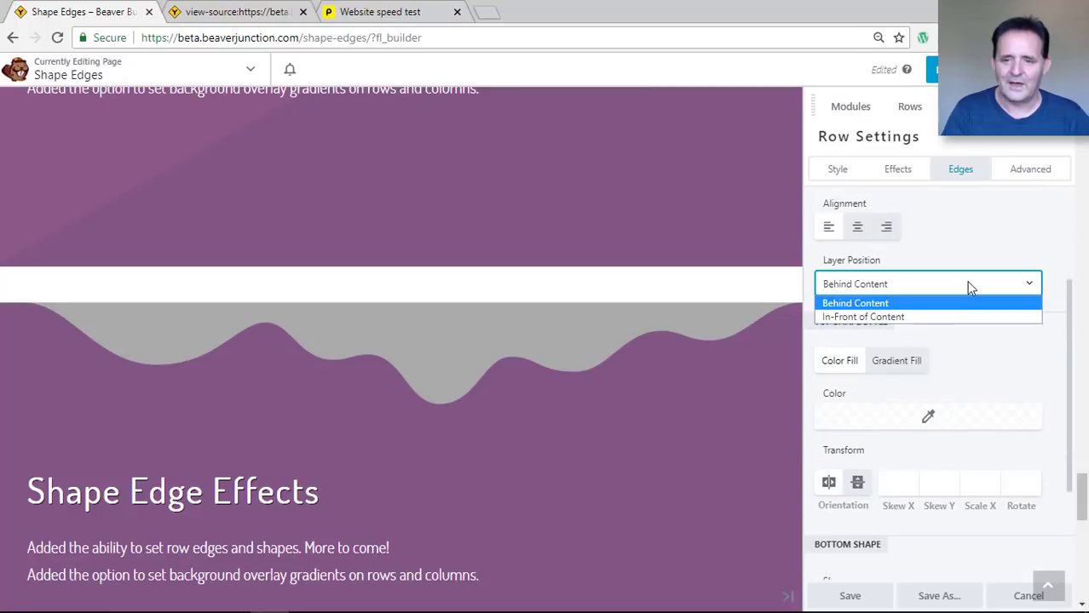
left_click(967, 254)
- Change the row's top shape to Triangles and turn off its horizontal flip
scroll(967, 253, "up", 2)
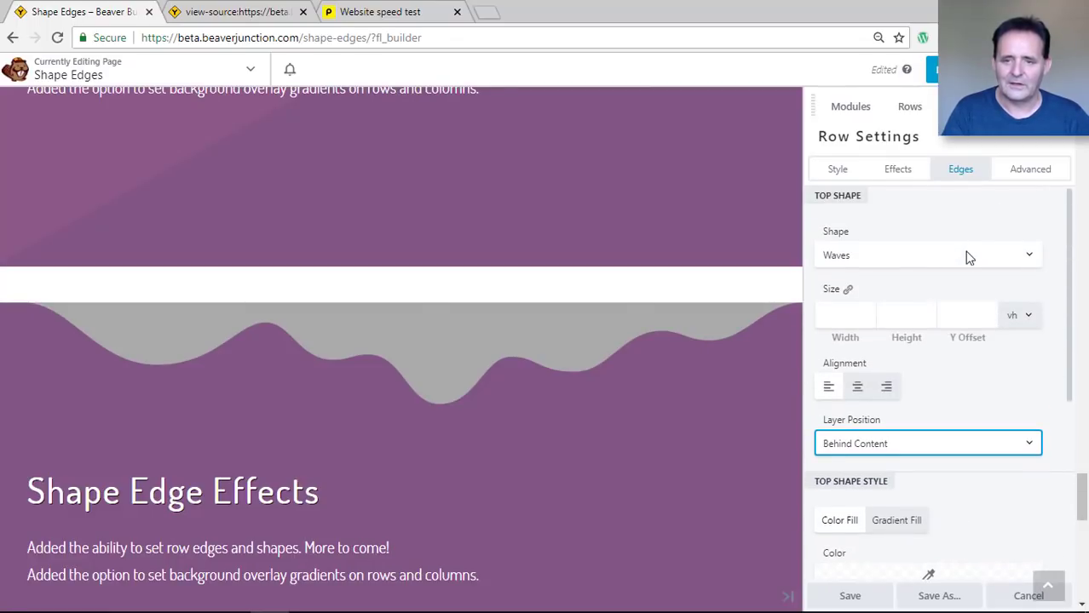
left_click(943, 258)
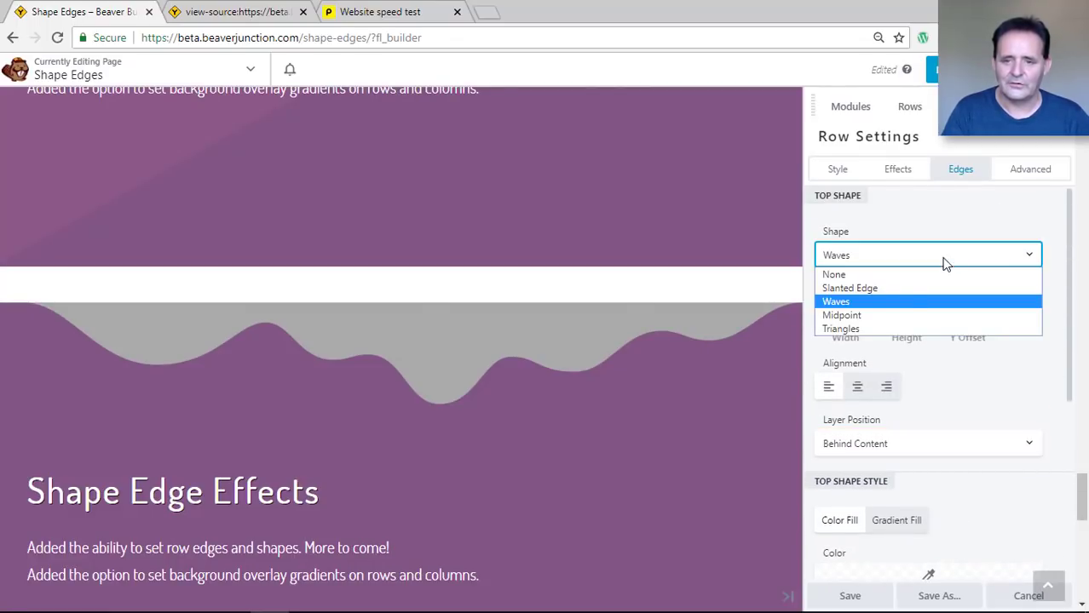
left_click(884, 330)
scroll(897, 340, "down", 2)
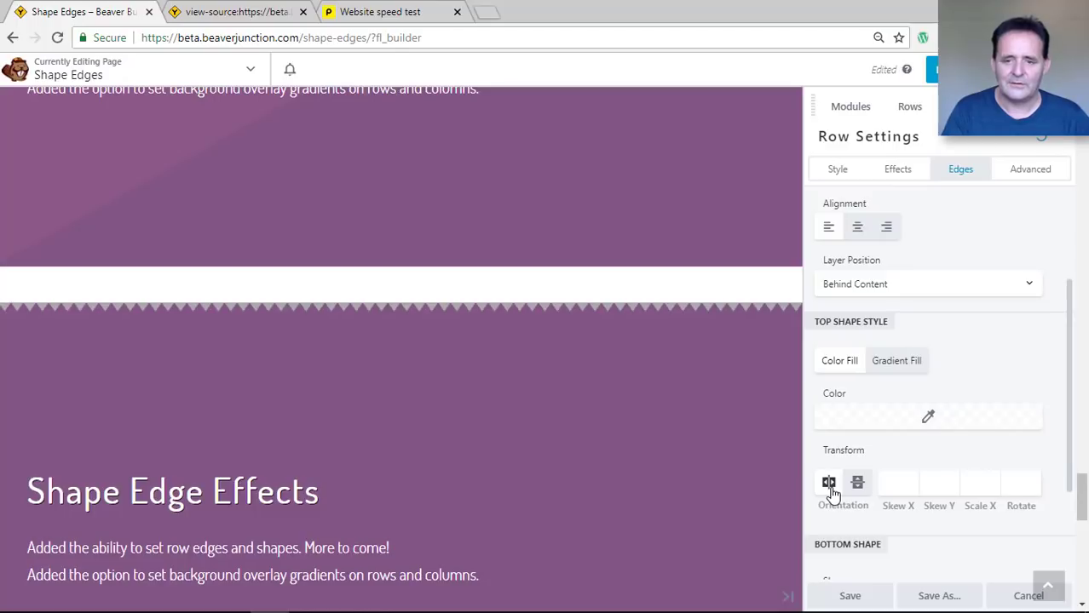
left_click(829, 483)
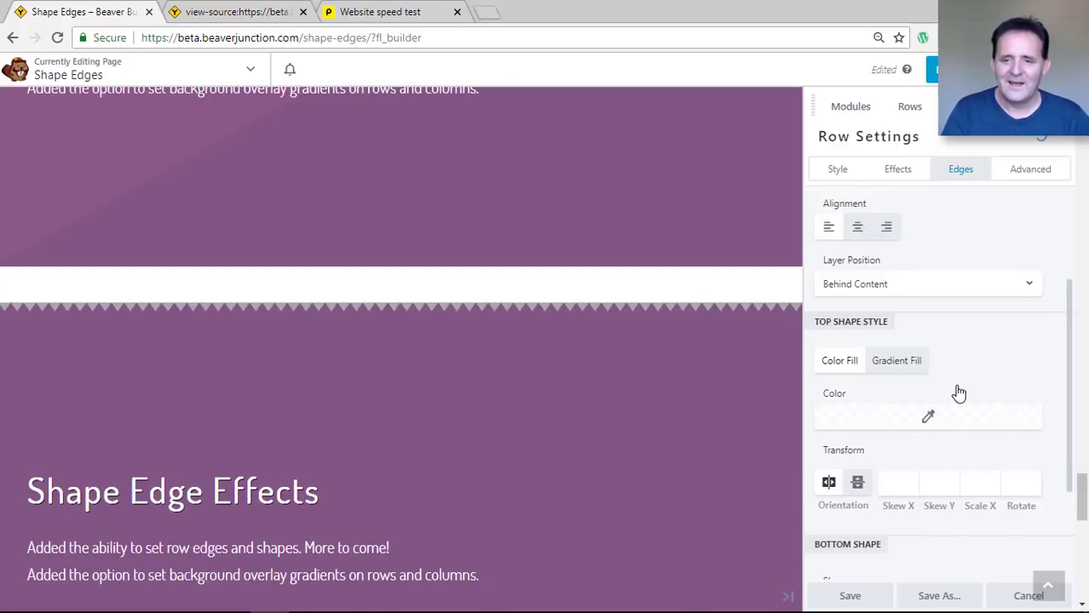
- Set the triangle top shape's height to 55 vh
scroll(959, 393, "up", 2)
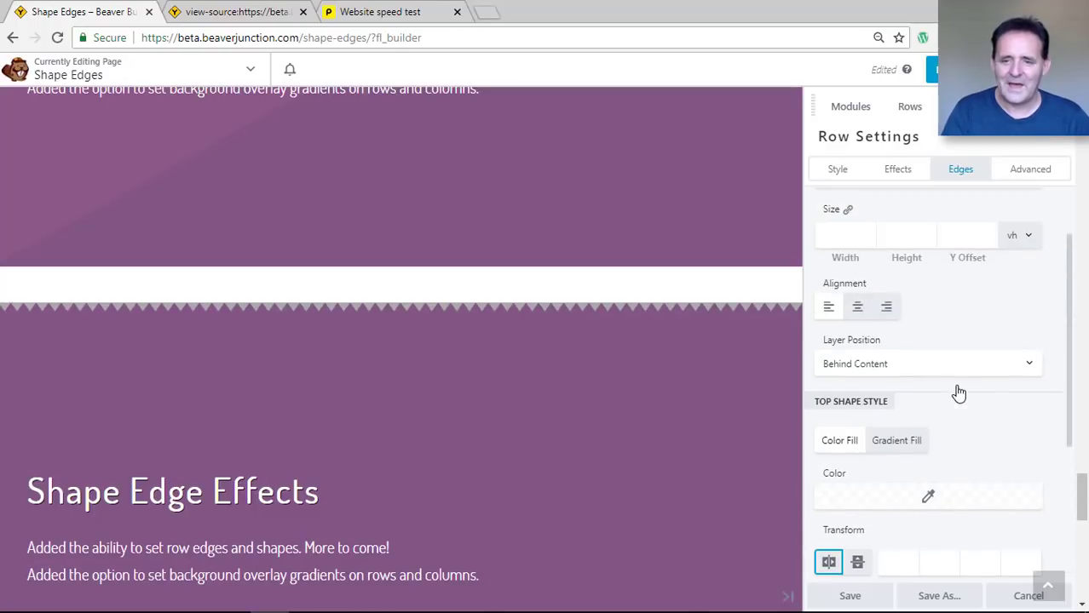
left_click(907, 238)
left_click_drag(831, 280, 886, 286)
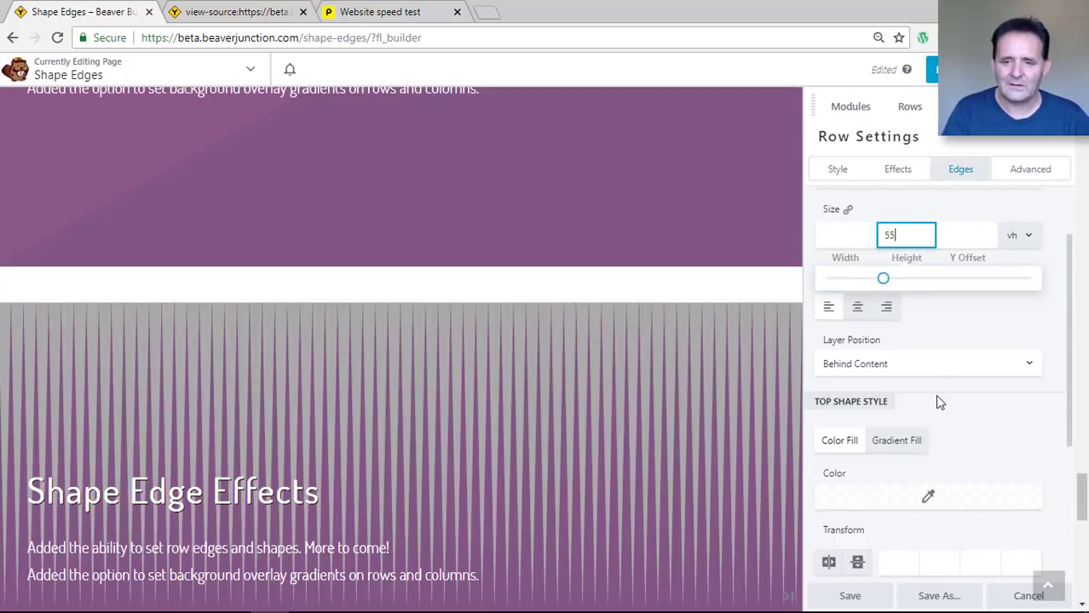
left_click(851, 236)
- Widen the triangles by setting the top shape's Scale X transform to 4.1
scroll(938, 340, "down", 3)
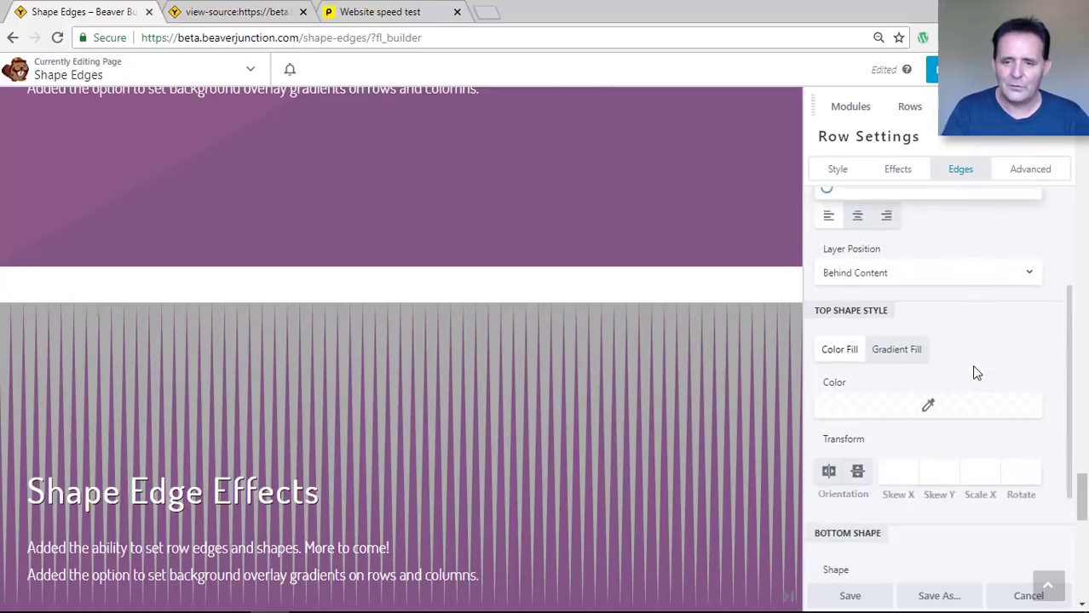
left_click(980, 337)
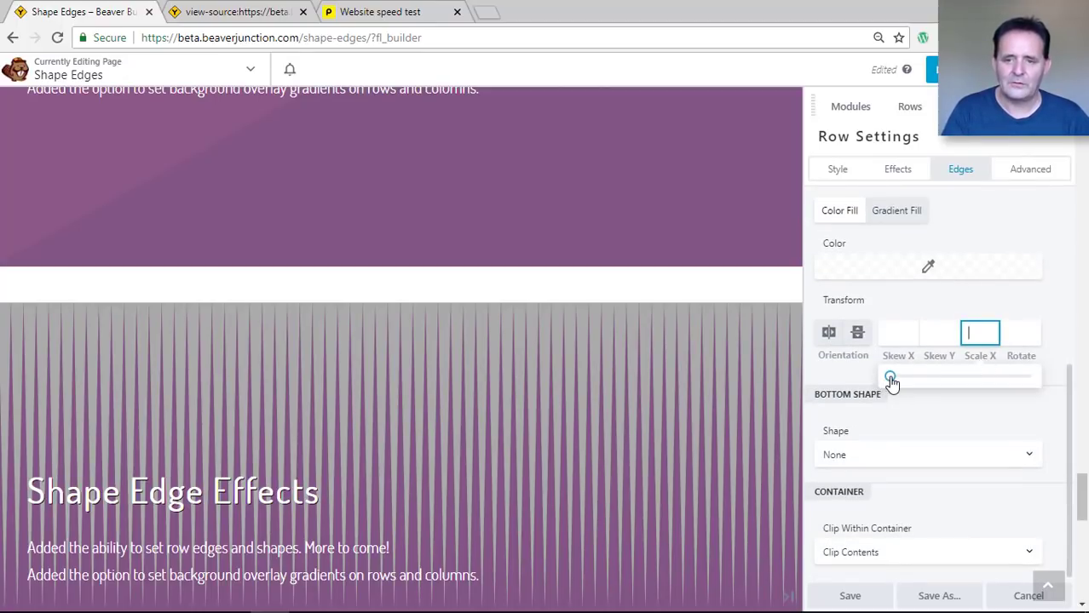
left_click_drag(894, 383, 943, 390)
scroll(948, 333, "up", 2)
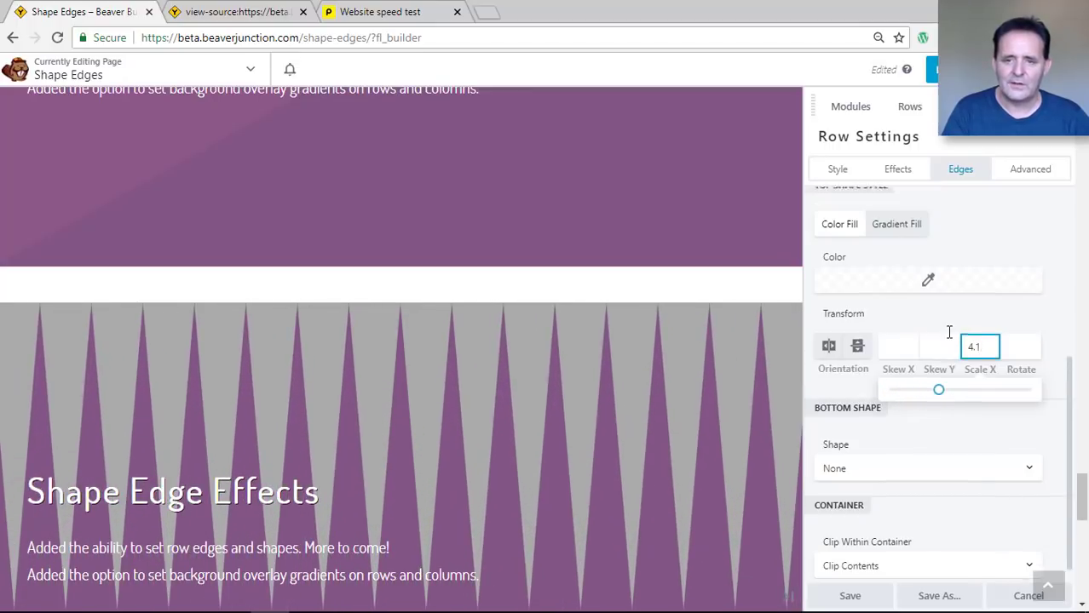
- Review the top shape's Width setting and the remaining style, Bottom Shape and Container options
scroll(864, 296, "up", 2)
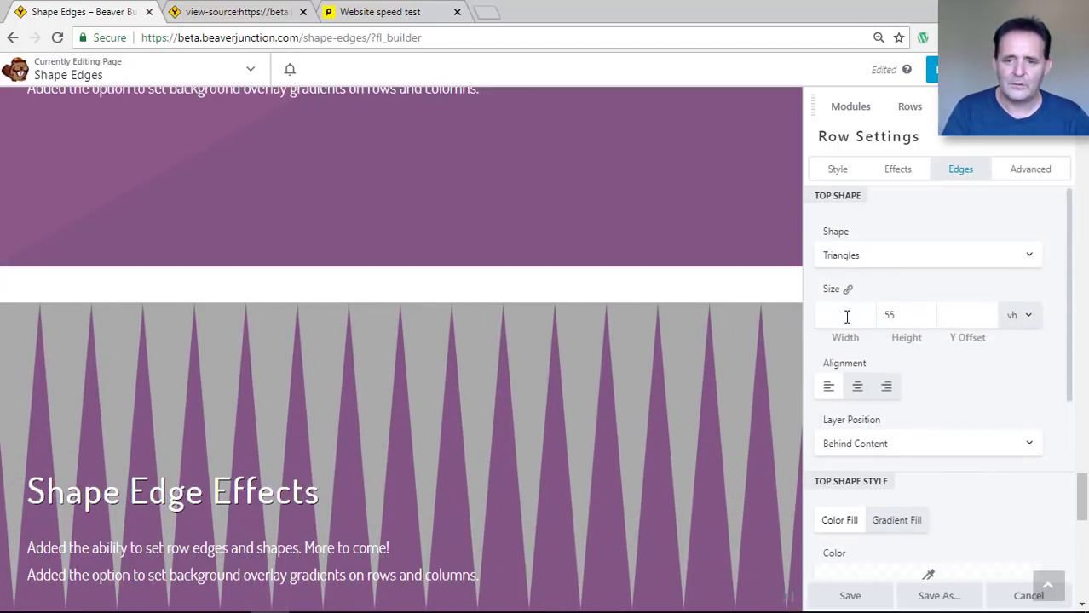
left_click(846, 313)
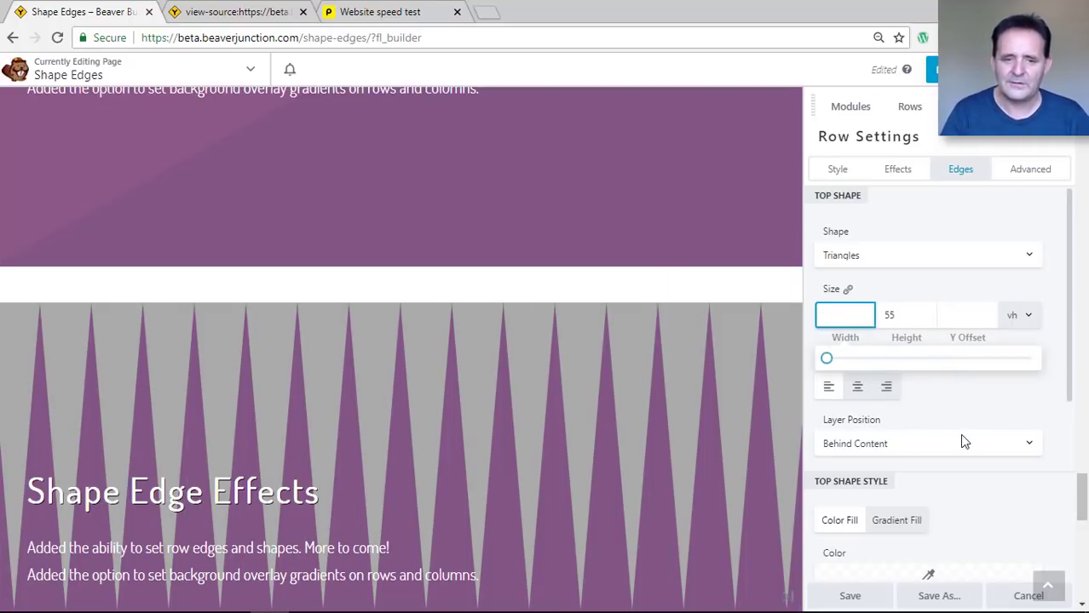
scroll(963, 438, "down", 4)
scroll(965, 442, "down", 1)
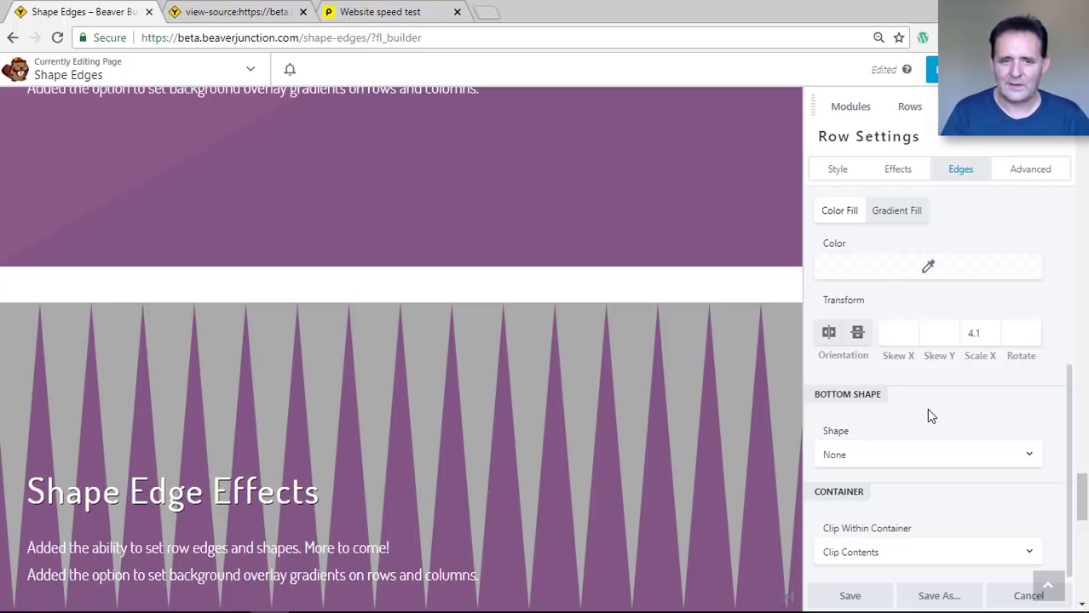
scroll(924, 408, "up", 3)
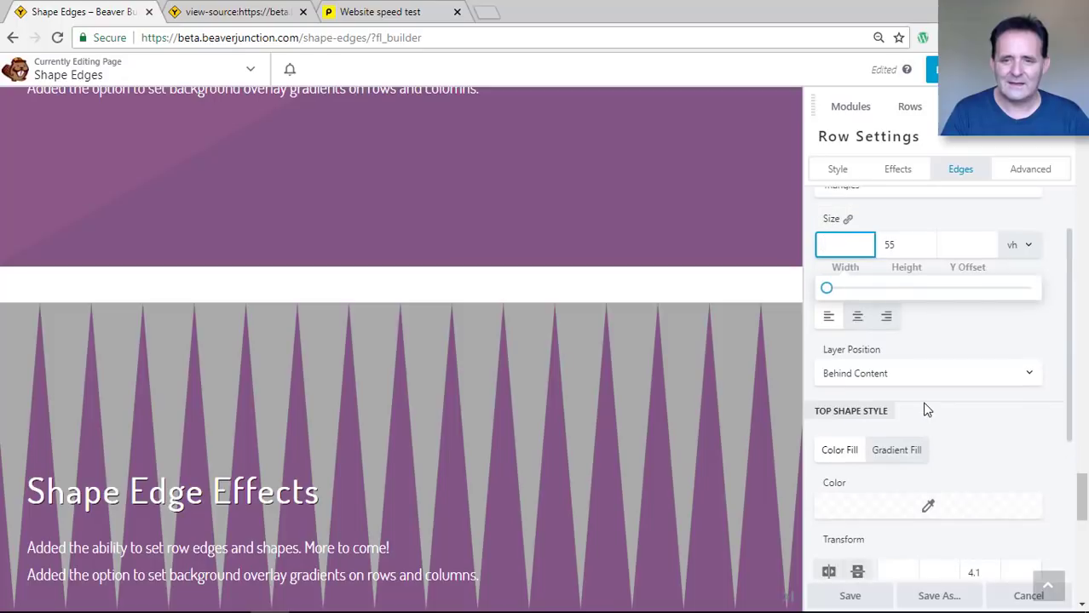